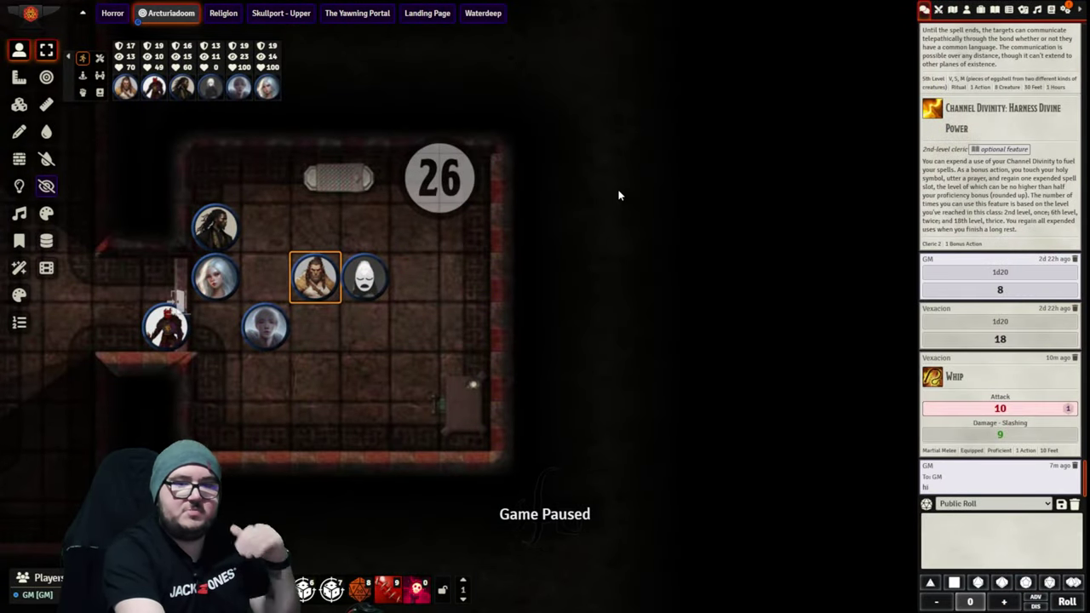
Step: Open the module management list from the game settings
key("Left")
key("Left")
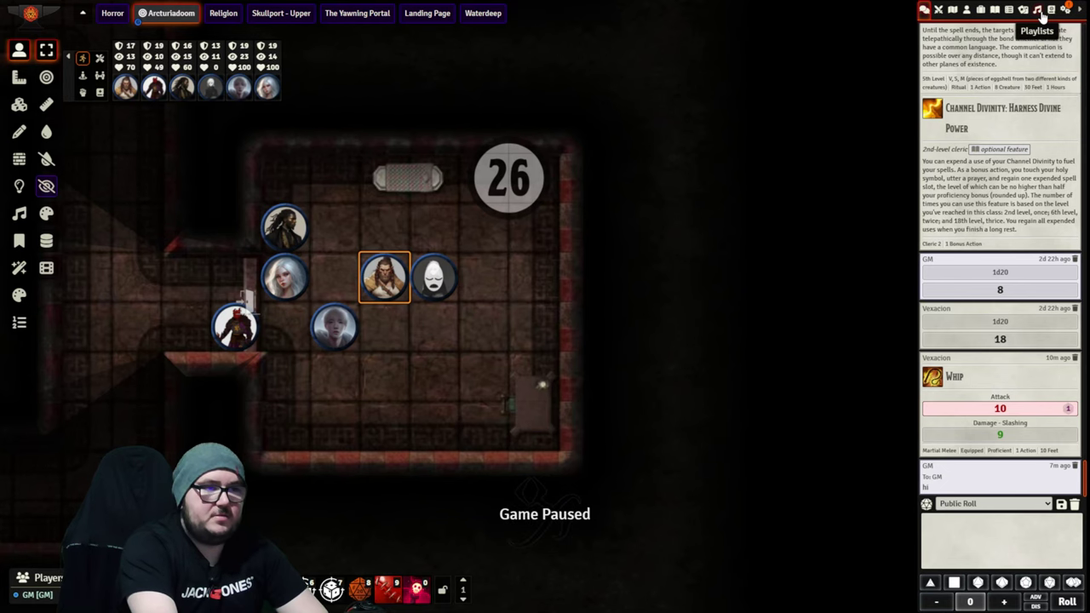
left_click(1052, 10)
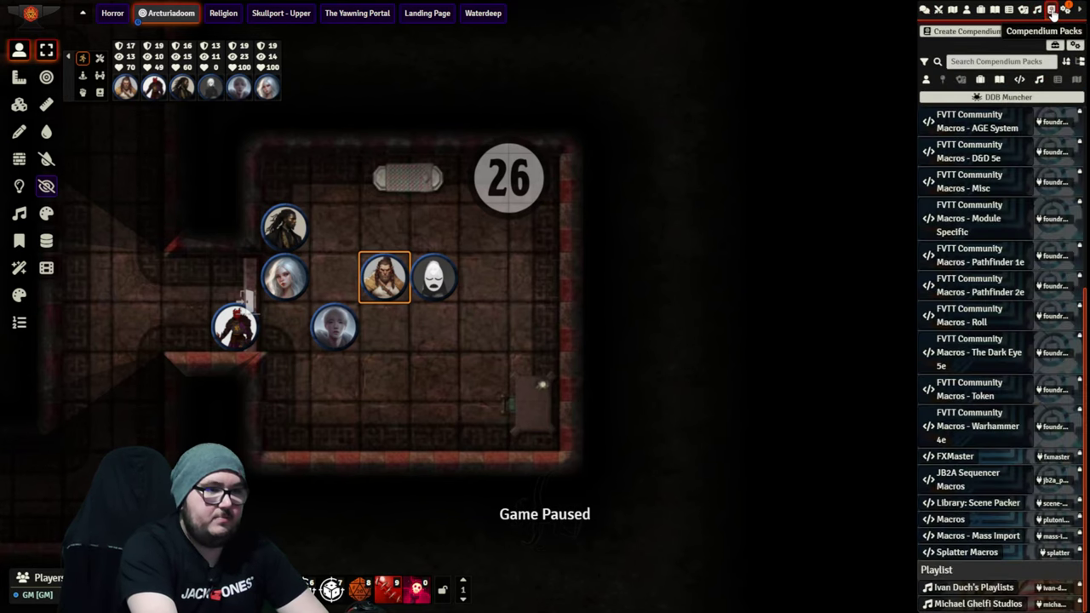
left_click(1066, 9)
left_click(969, 192)
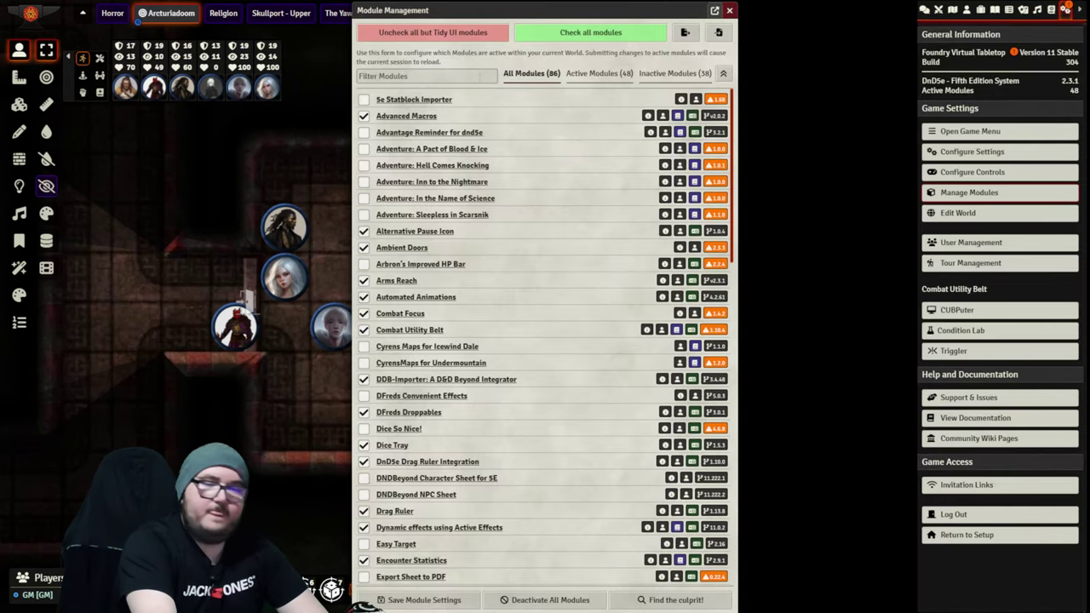
Step: Filter the module list by "cy", then clear the filter to show all modules again
left_click(479, 76)
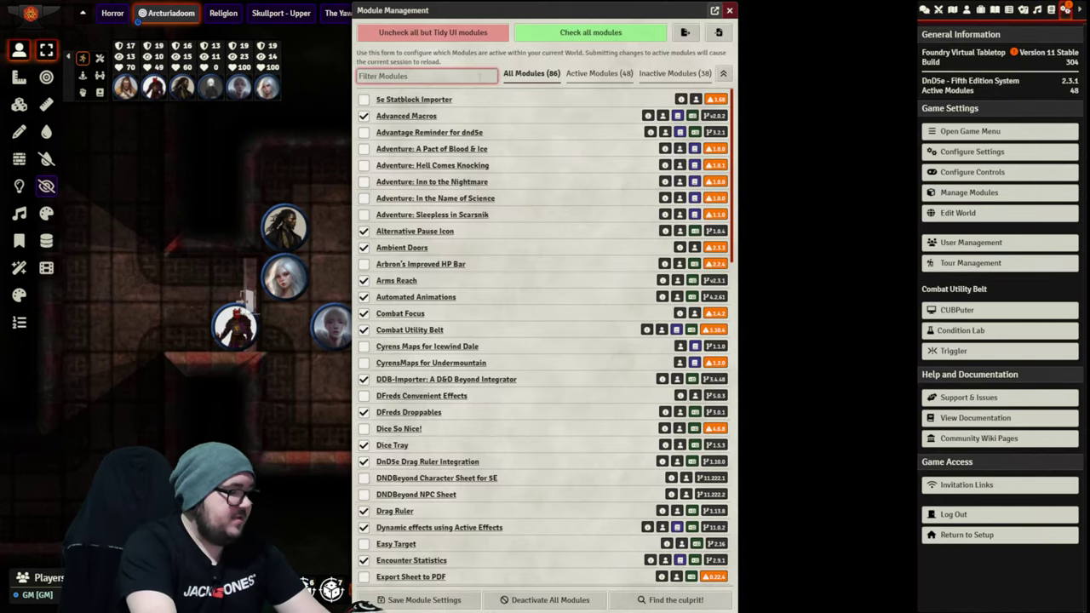
type("cy")
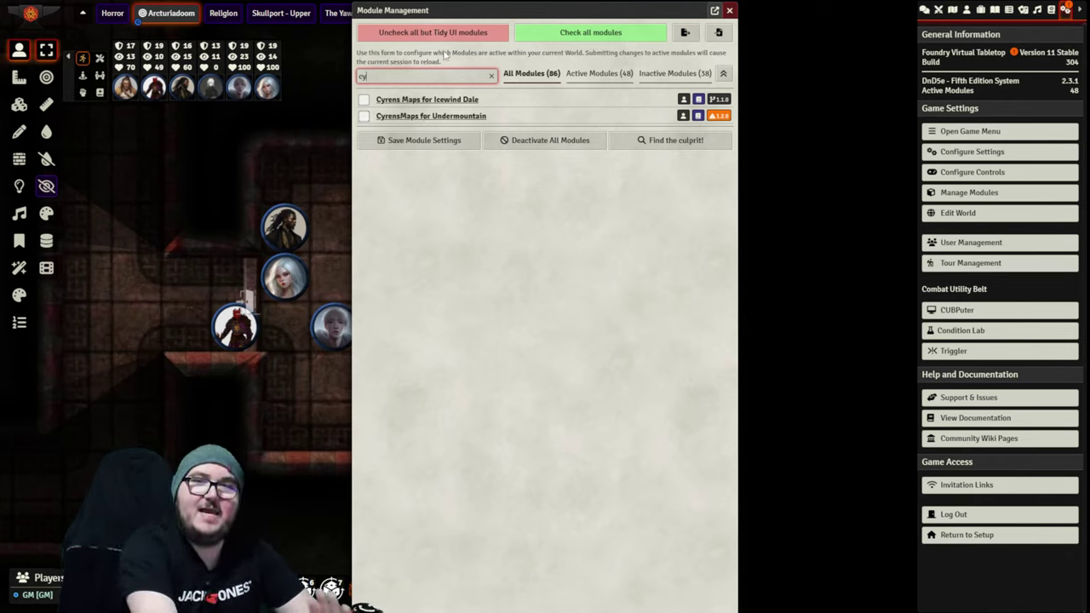
left_click(493, 76)
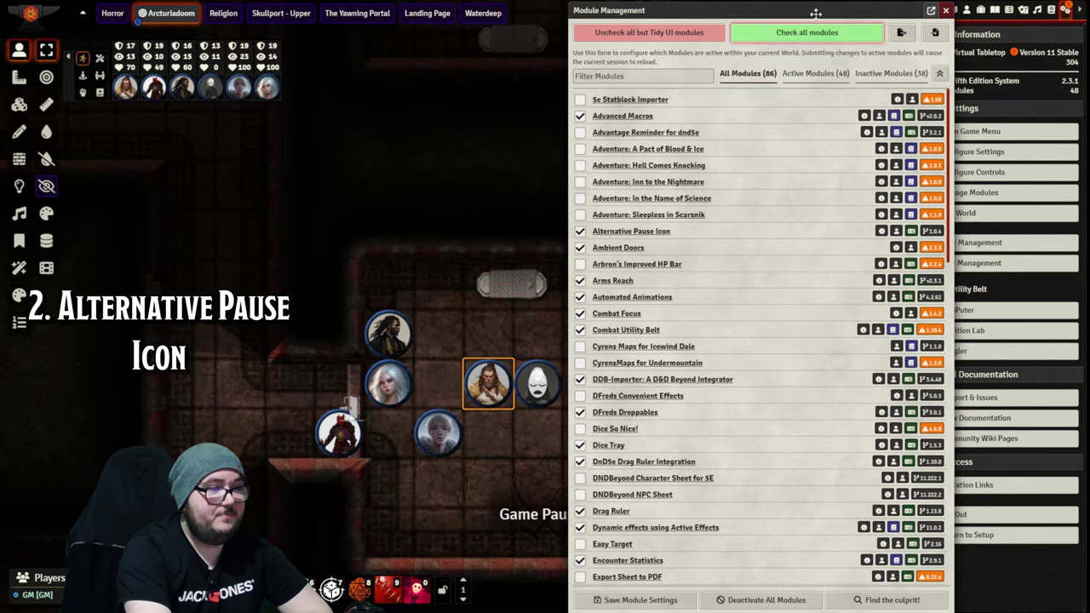
left_click_drag(805, 10, 722, 10)
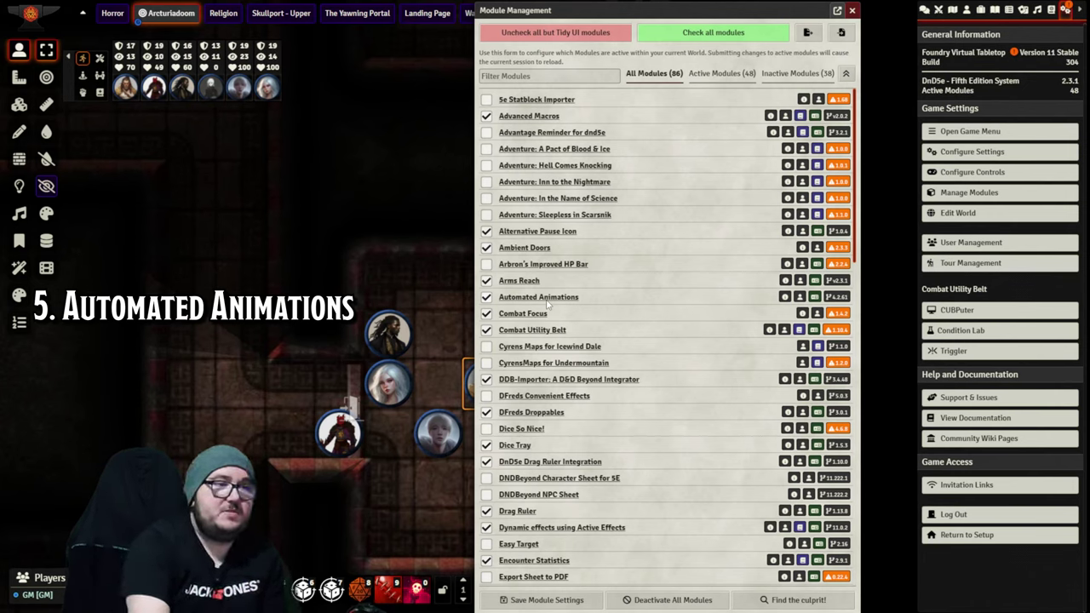
Step: Open Combat Utility Belt's CUBPuter and Condition Lab, view the list of CUBPuter gadgets, and close CUBPuter
left_click(938, 10)
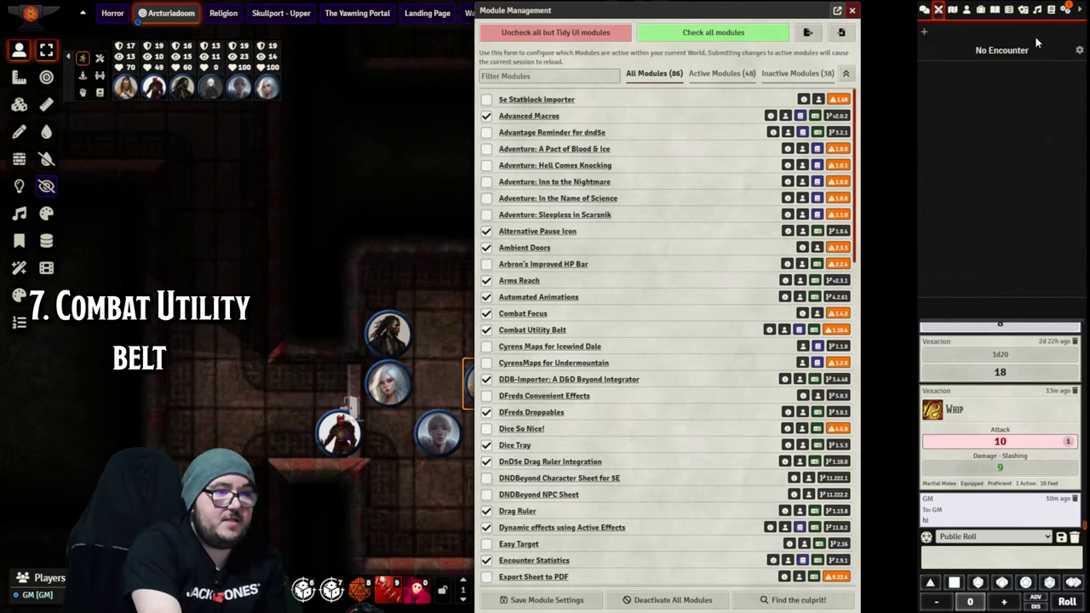
left_click(1066, 12)
left_click(968, 310)
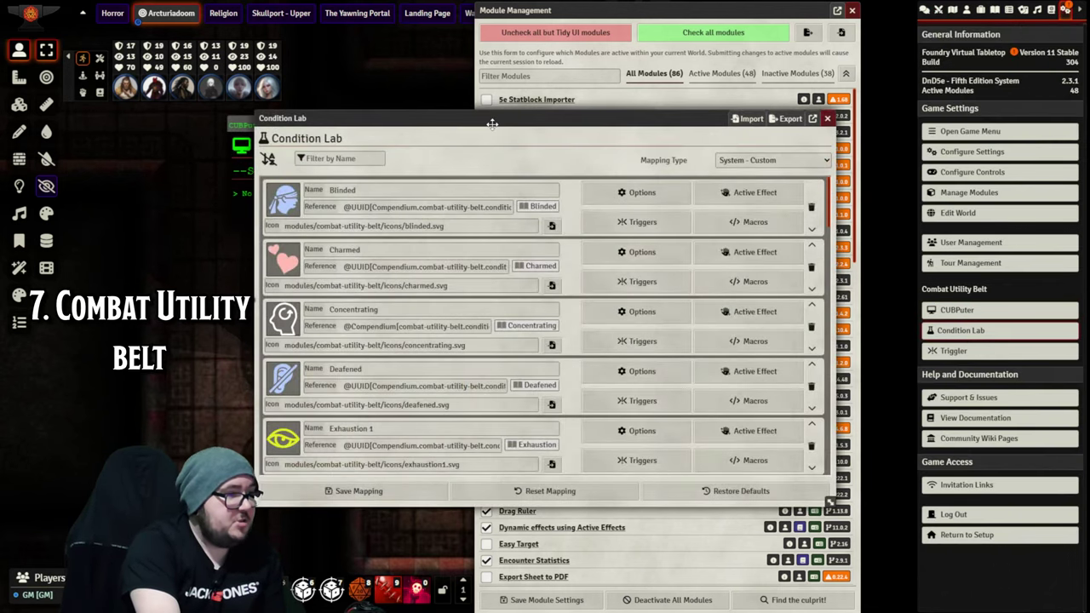
left_click_drag(357, 115, 526, 109)
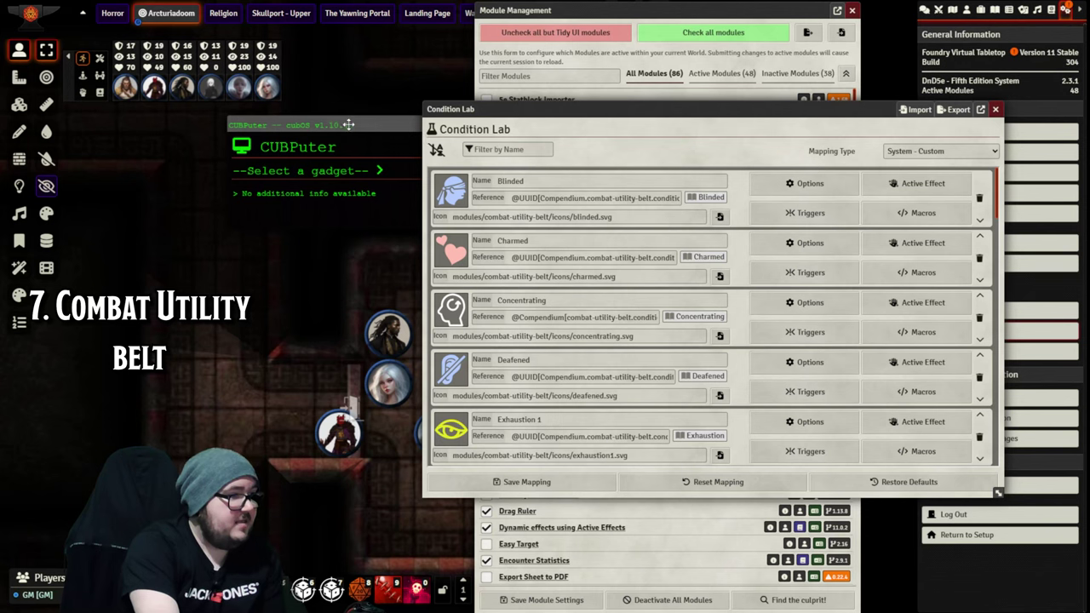
left_click_drag(351, 185, 241, 185)
left_click(243, 182)
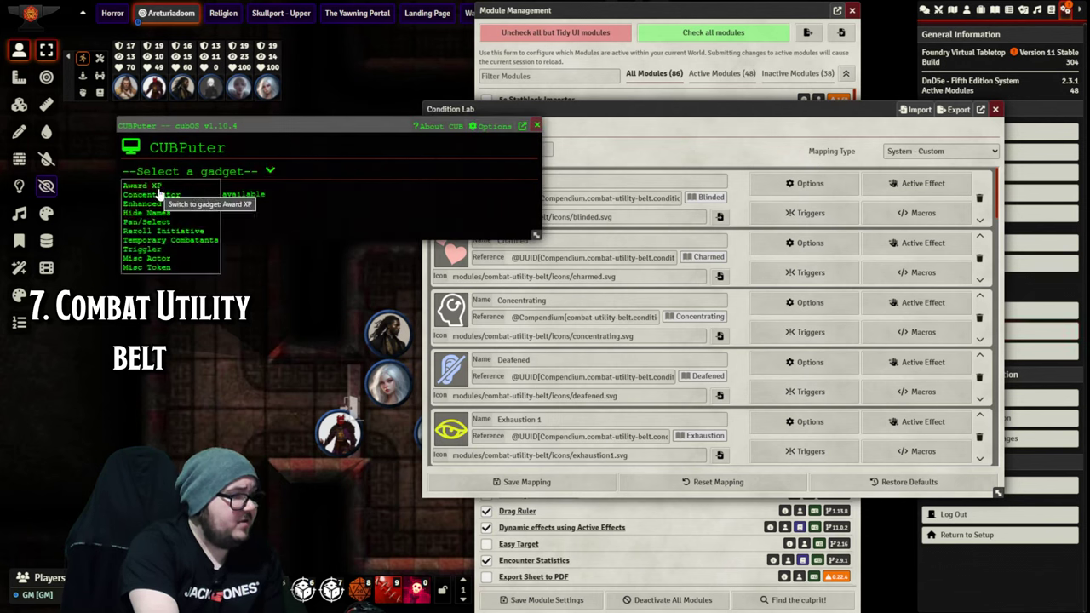
left_click(537, 125)
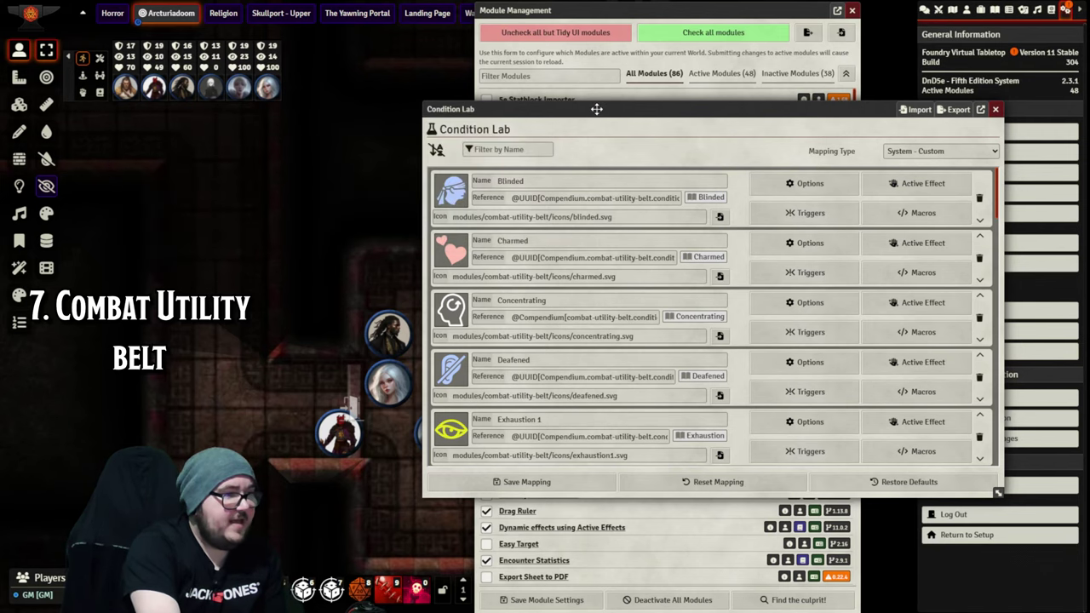
Step: Browse the mapped conditions in the Condition Lab, including the custom entries, and close it
left_click_drag(594, 107, 537, 90)
scroll(656, 298, "down", 5)
scroll(538, 287, "down", 12)
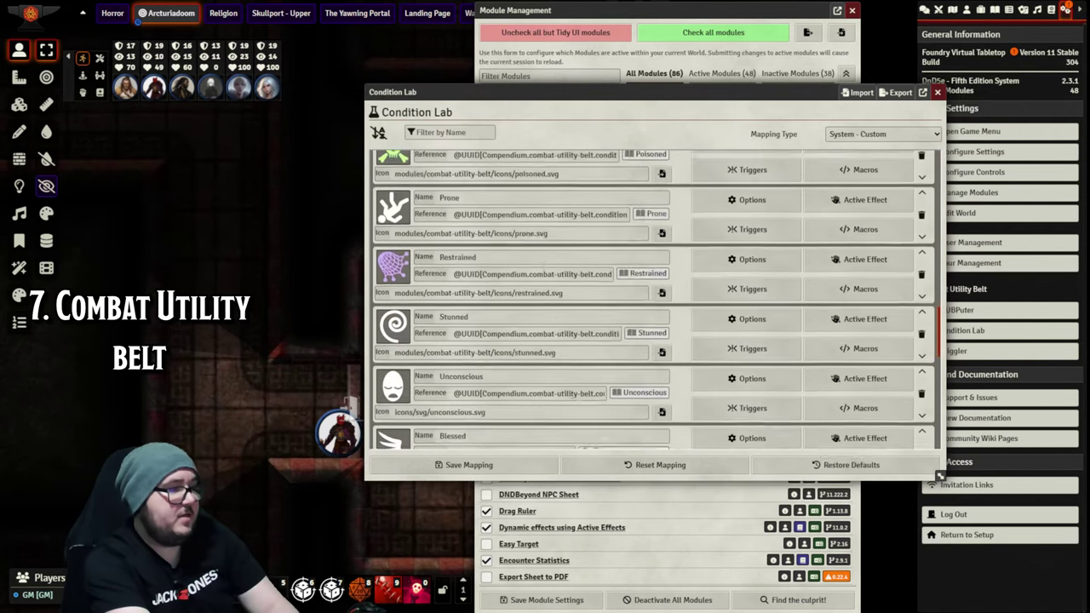
scroll(539, 287, "up", 3)
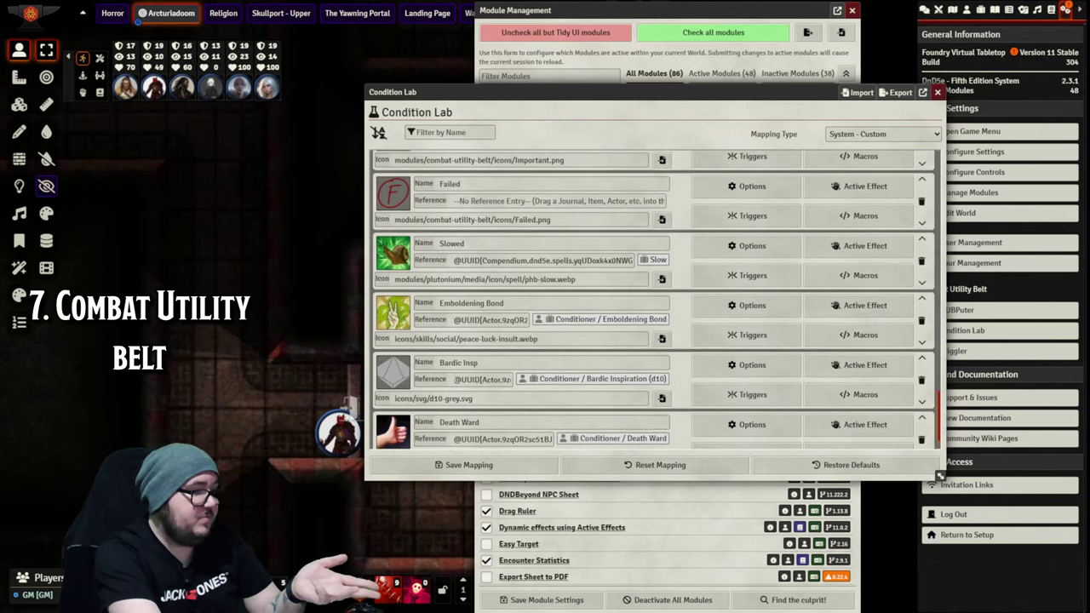
scroll(480, 320, "up", 3)
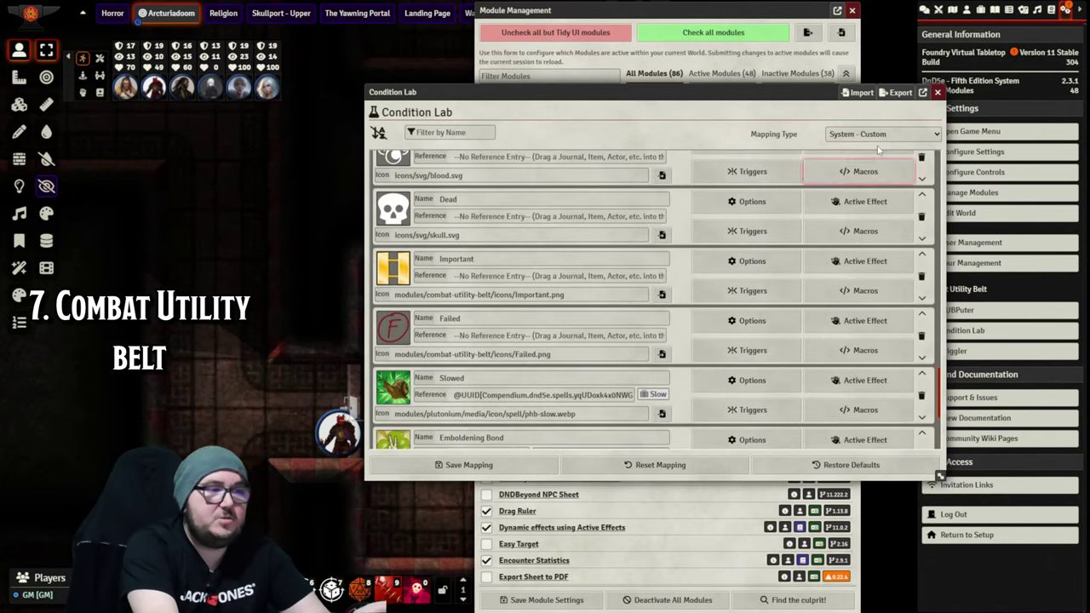
left_click(938, 92)
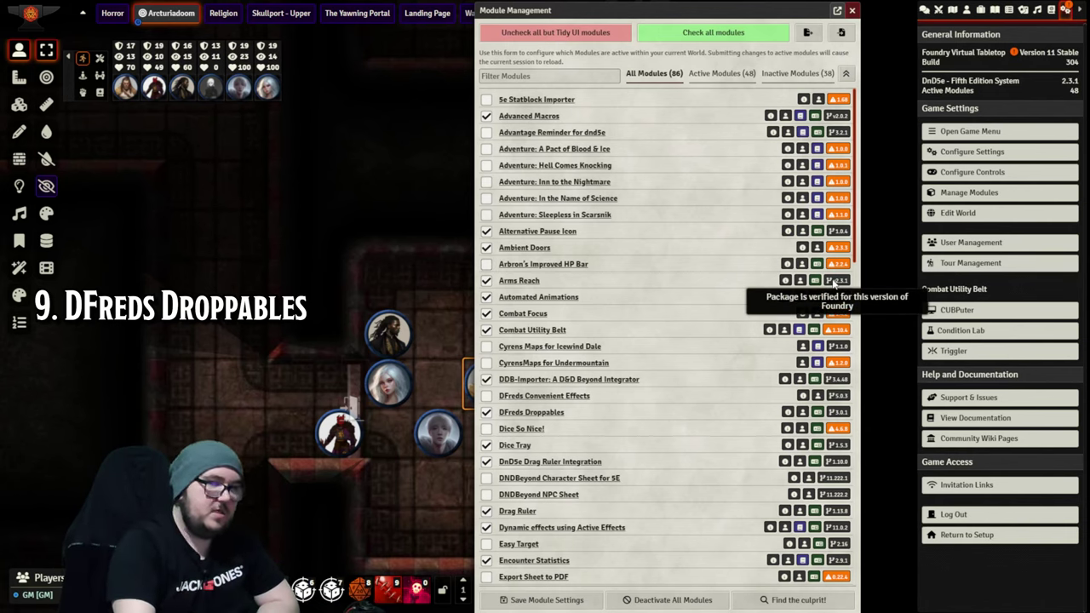
Step: Roll 2d6 and 1d100 as public rolls in the chat log using the dice tray
left_click(924, 9)
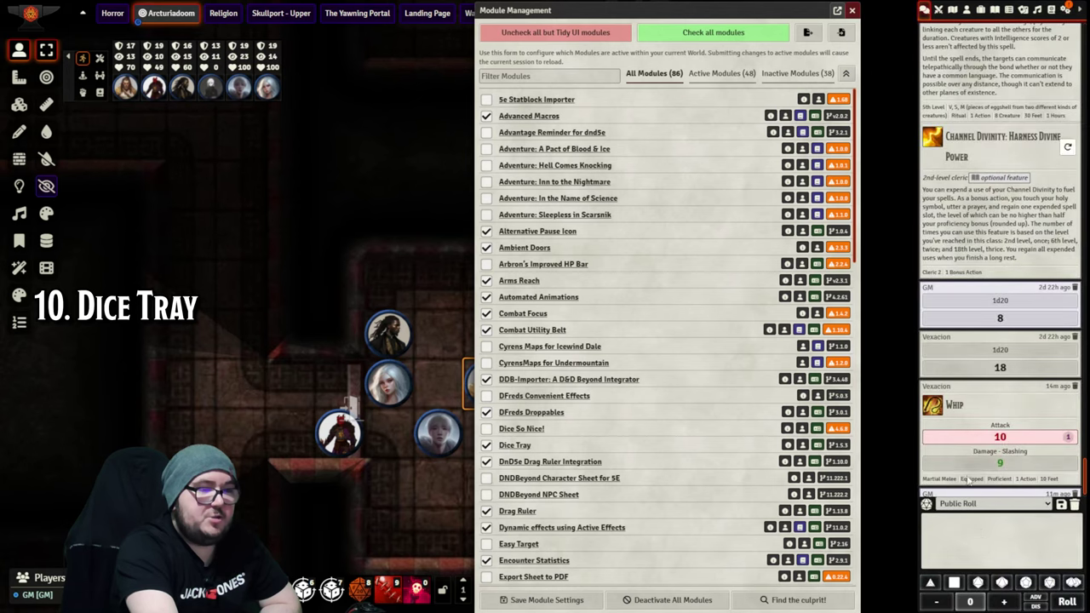
left_click(954, 582)
left_click(954, 583)
key("Return")
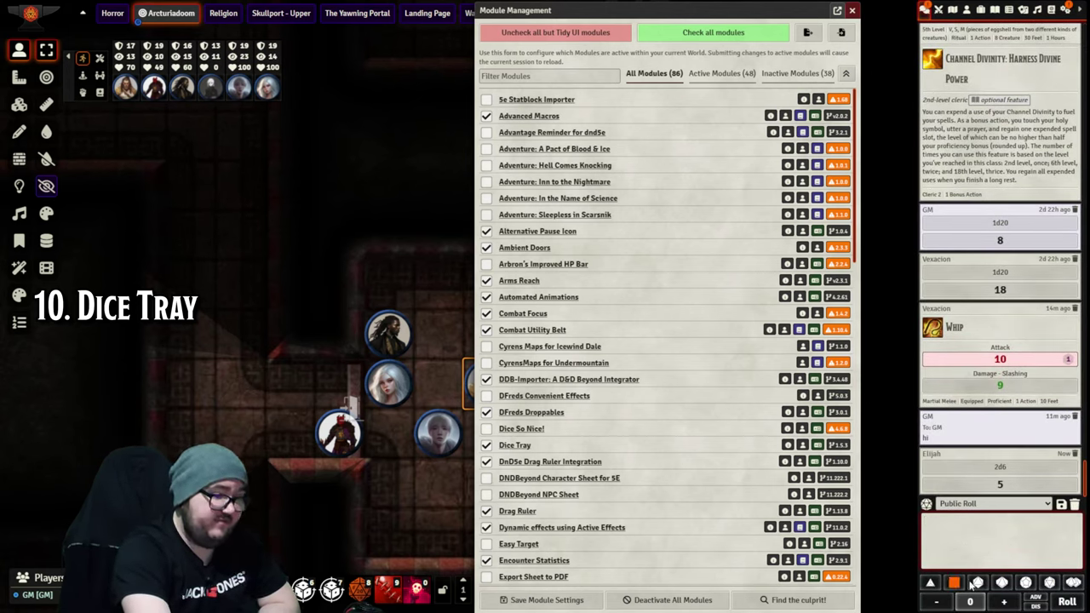
left_click(1075, 588)
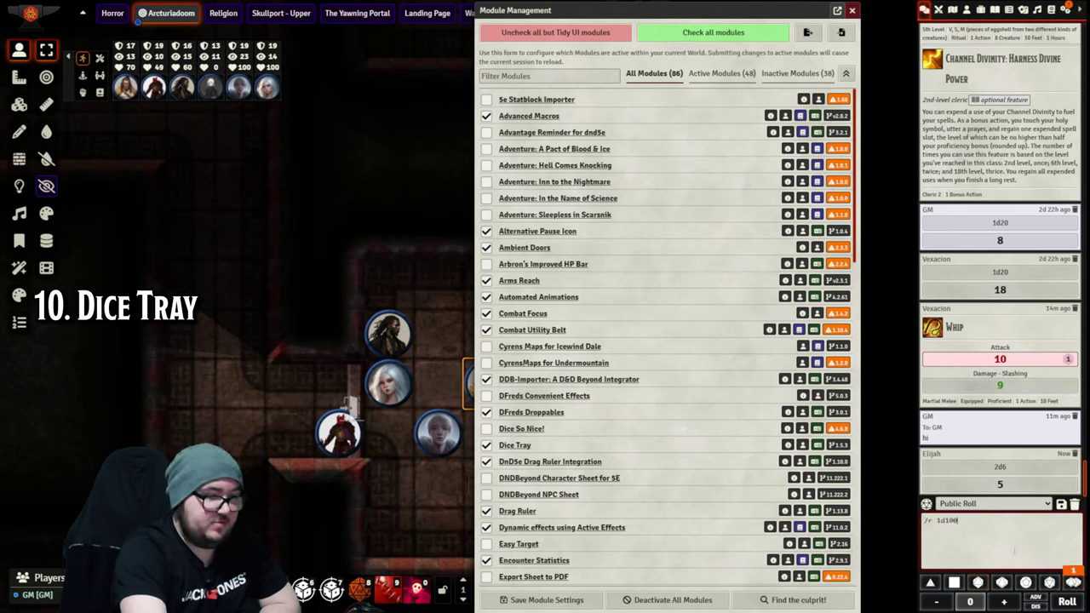
key("Return")
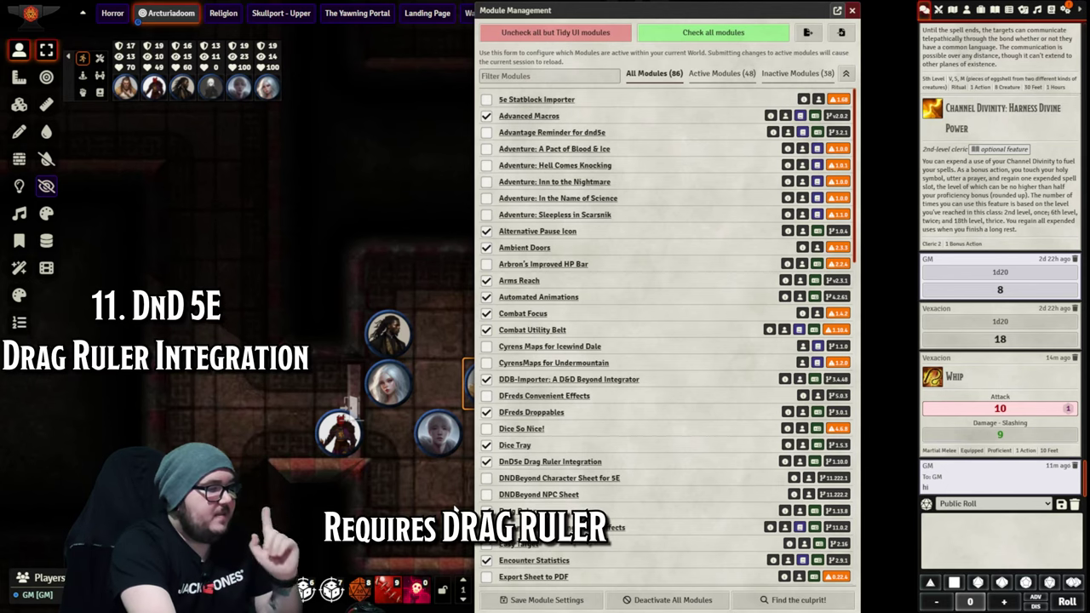
Step: Uncover the map tokens by moving the Module Management window and try the drag ruler on the KING (RHD) token
scroll(424, 494, "down", 2)
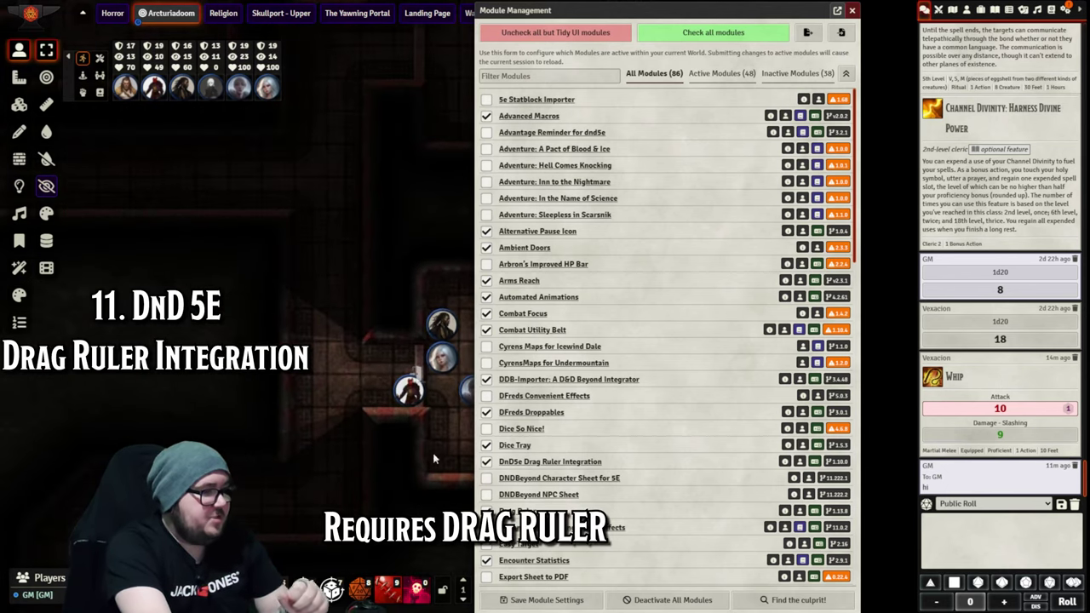
left_click_drag(605, 17, 756, 17)
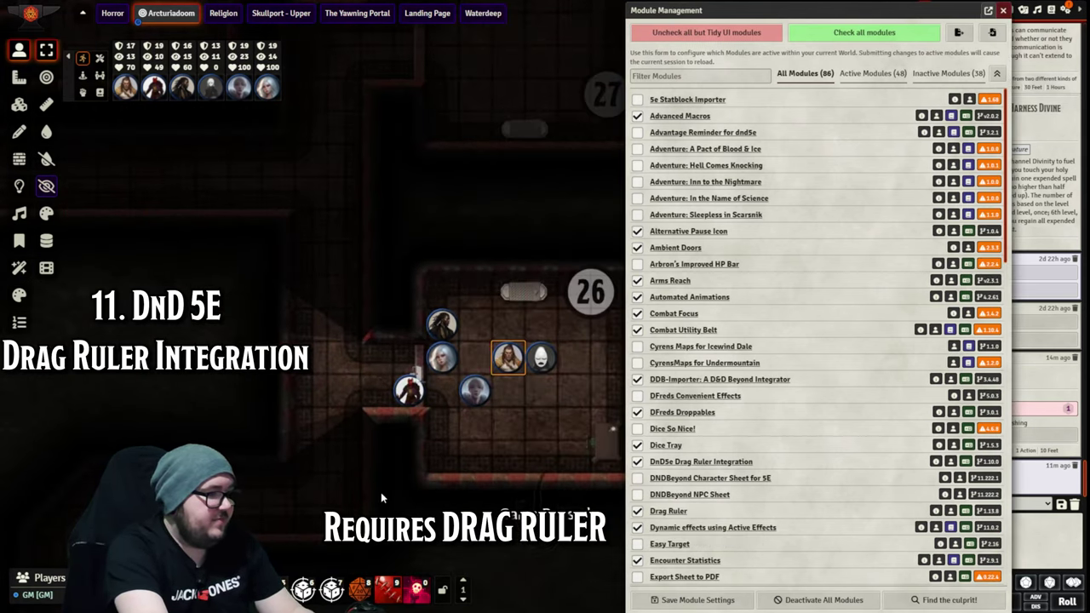
scroll(379, 494, "up", 1)
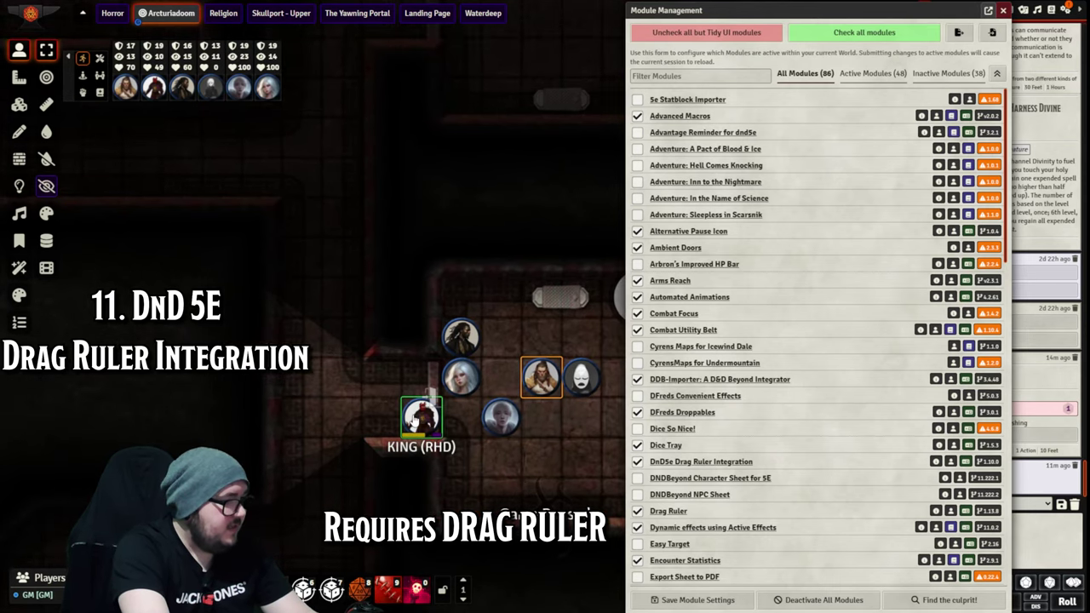
mouse_move(421, 418)
left_mouse_down()
mouse_move(292, 417)
mouse_move(304, 231)
mouse_move(297, 263)
mouse_move(339, 259)
mouse_move(331, 356)
mouse_move(341, 374)
mouse_move(382, 381)
mouse_move(504, 342)
mouse_move(416, 419)
left_mouse_up()
key("space")
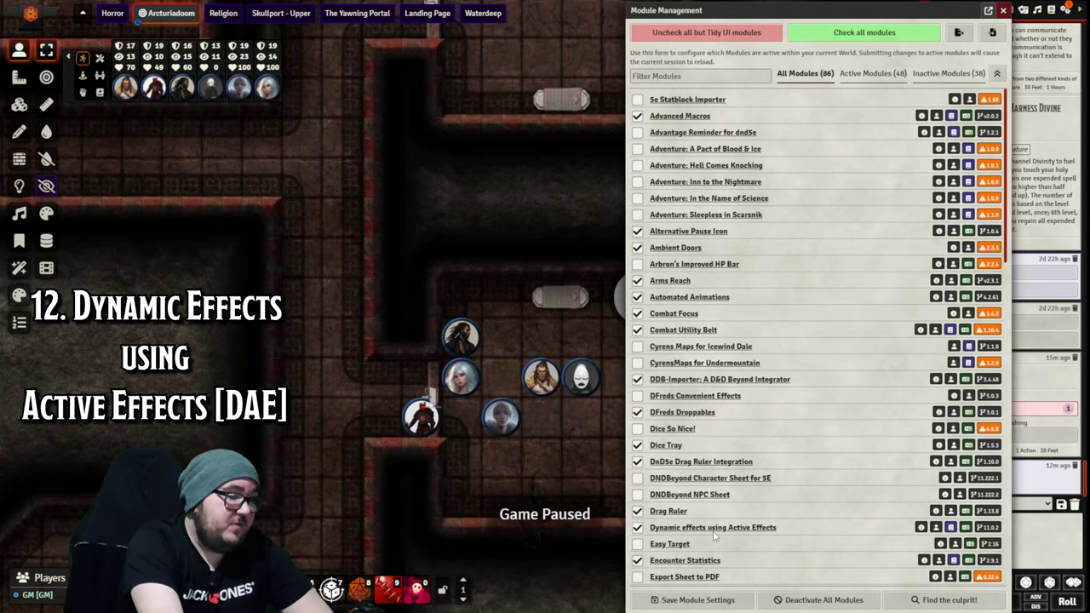
Step: Open the Encounter Statistics journal entry and bring its top statistics into view
scroll(714, 535, "down", 1)
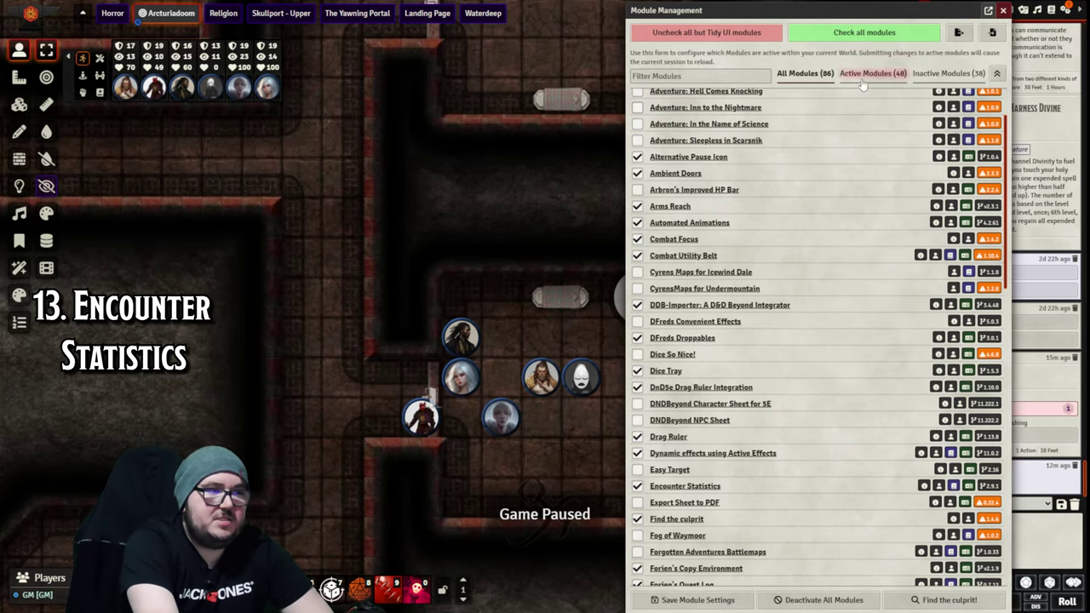
left_click_drag(863, 10, 722, 10)
left_click(995, 10)
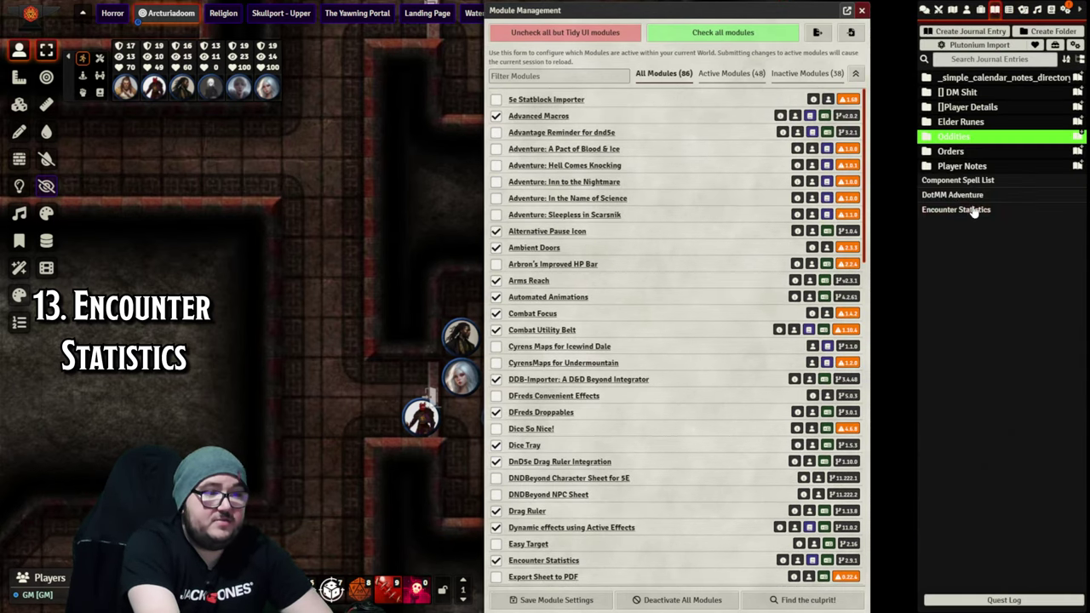
left_click(956, 209)
scroll(758, 263, "down", 1)
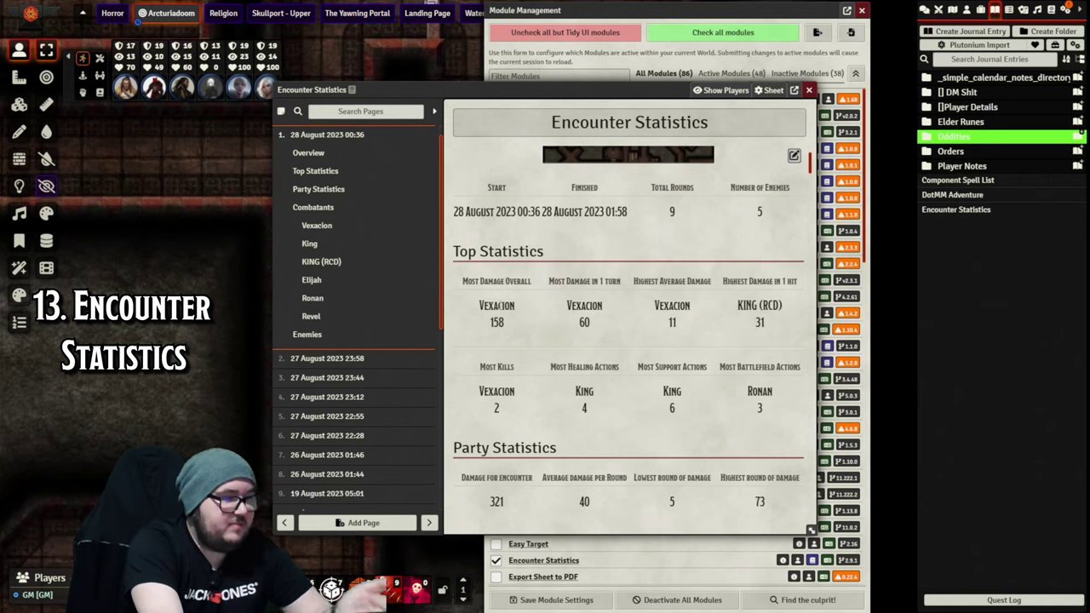
Step: Examine the 28 August 2023 00:36 encounter's top statistics, highlighting the damage leaders and the healing and battlefield action categories
double_click(499, 307)
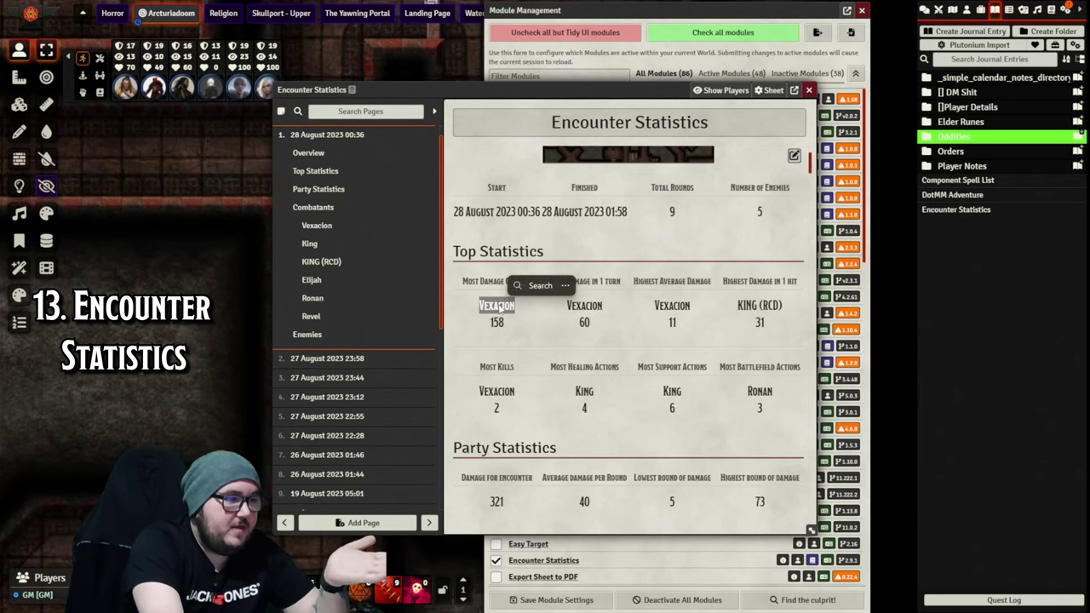
double_click(588, 306)
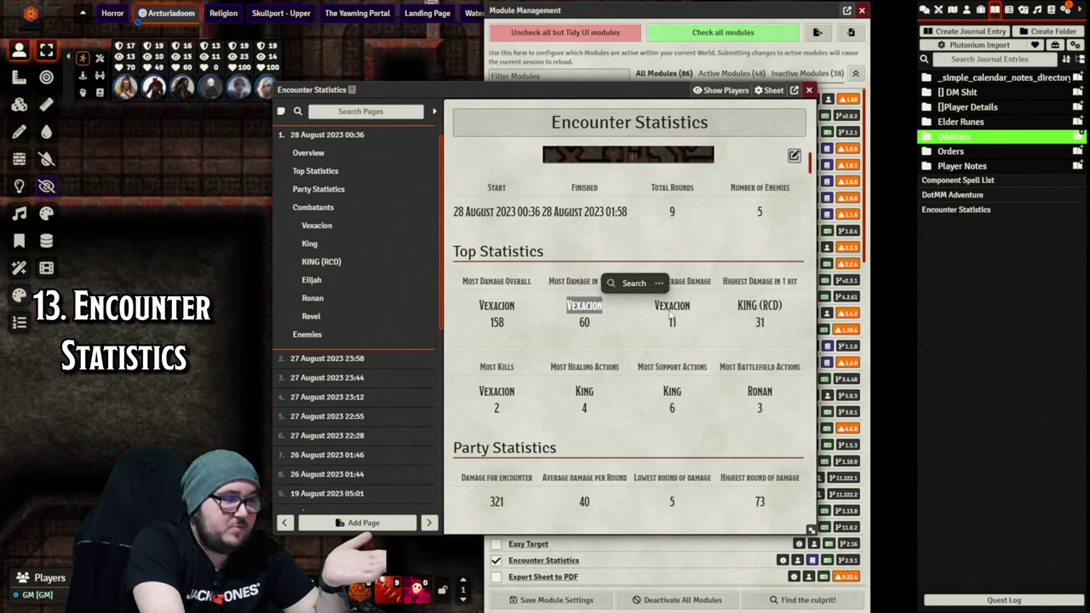
left_click(766, 306)
double_click(770, 305)
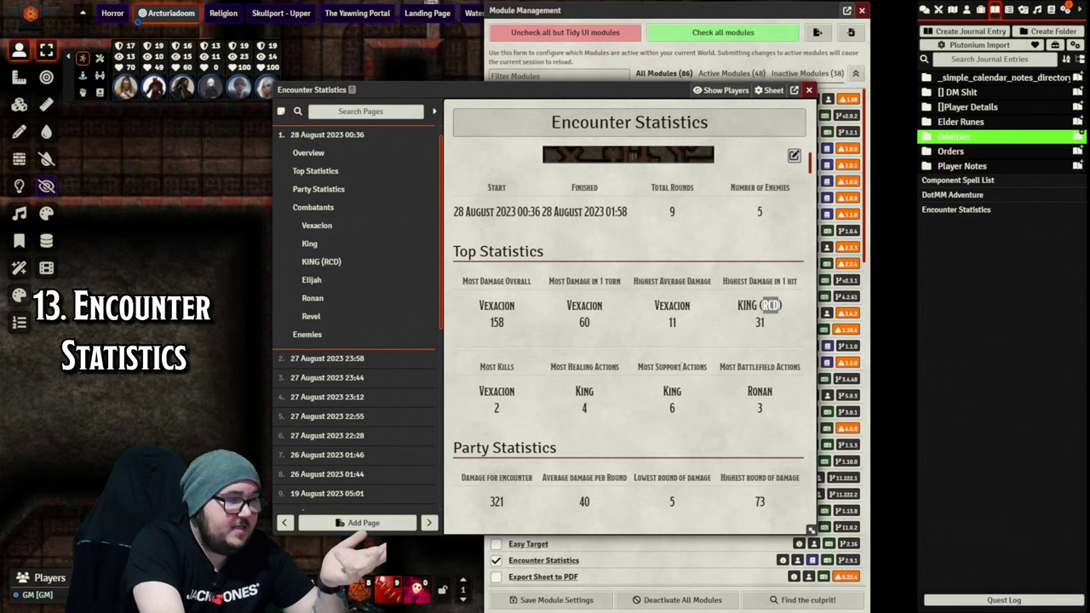
left_click(673, 367)
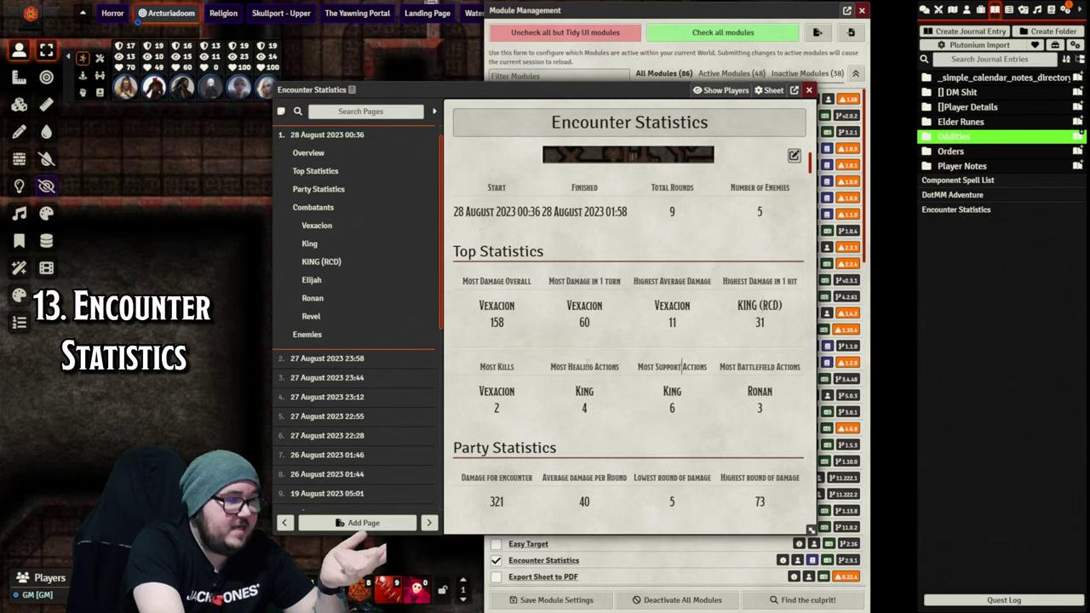
double_click(581, 368)
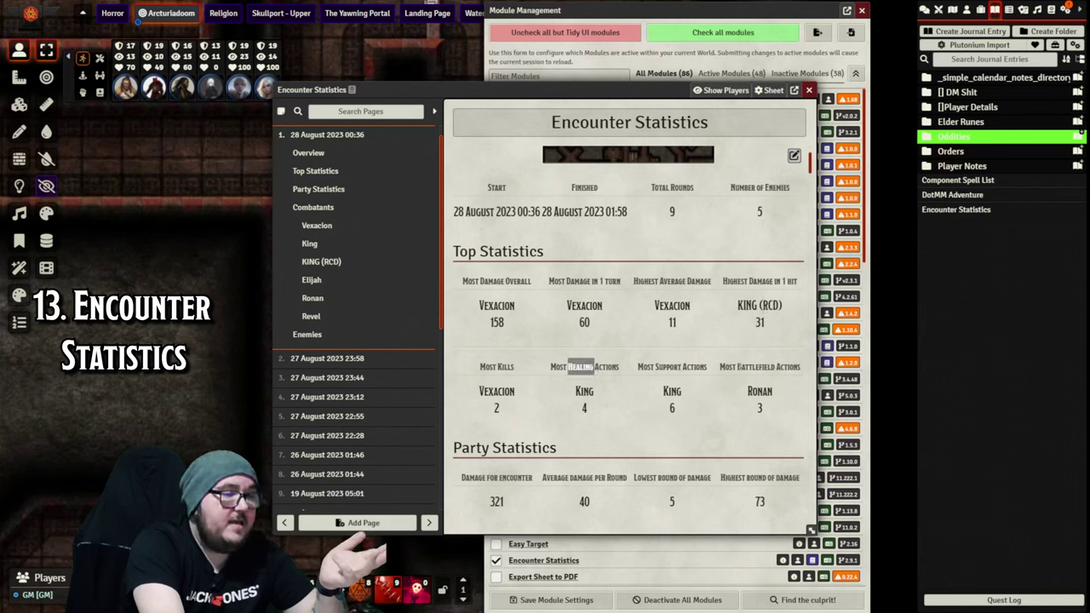
double_click(743, 368)
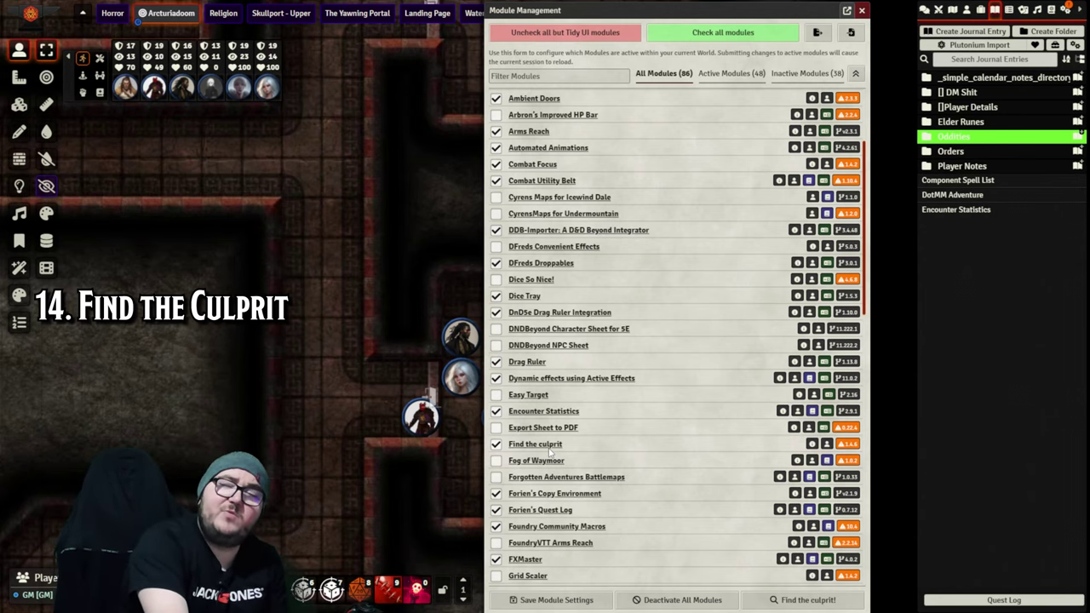
Step: Examine the modules further down the list and open the Quest Log on its in-progress quests
scroll(549, 451, "down", 2)
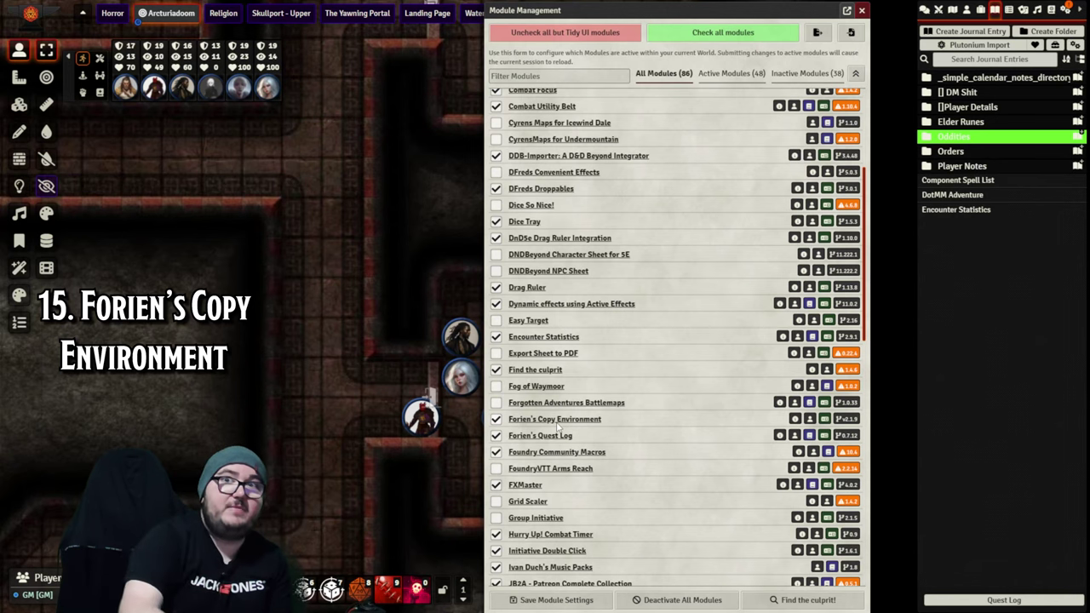
left_click(1055, 601)
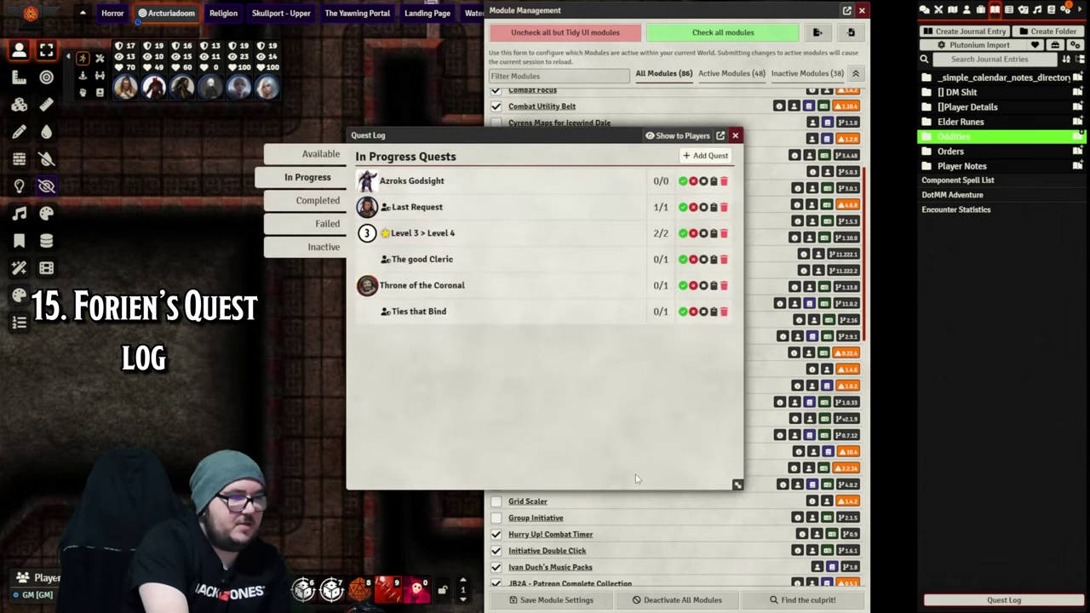
Step: Examine the Throne of the Coronal quest's description, objectives and rewards, and close the Quest Log
left_click(474, 294)
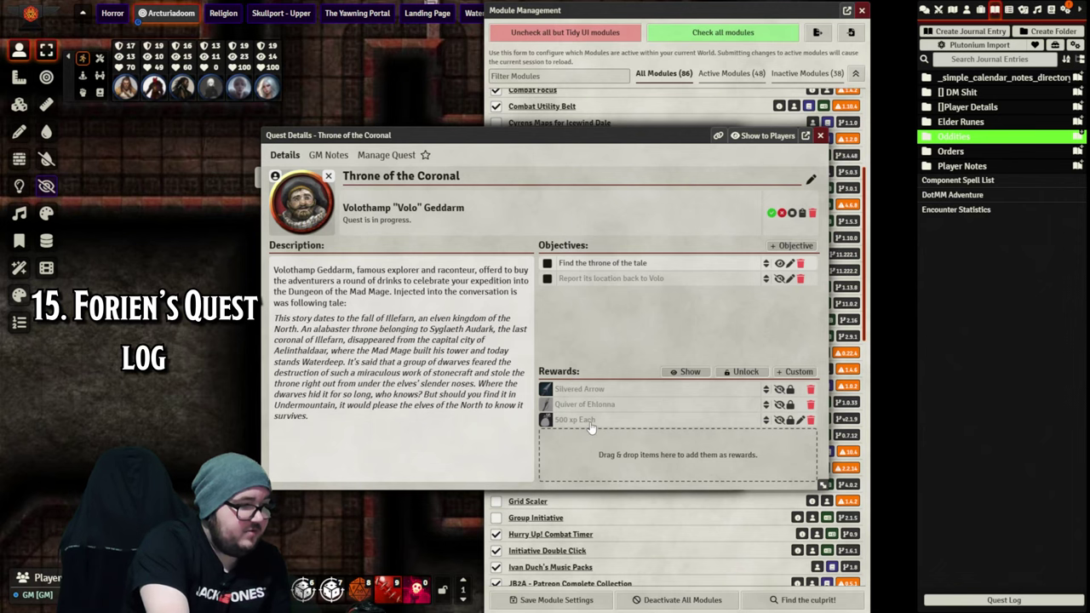
left_click(822, 137)
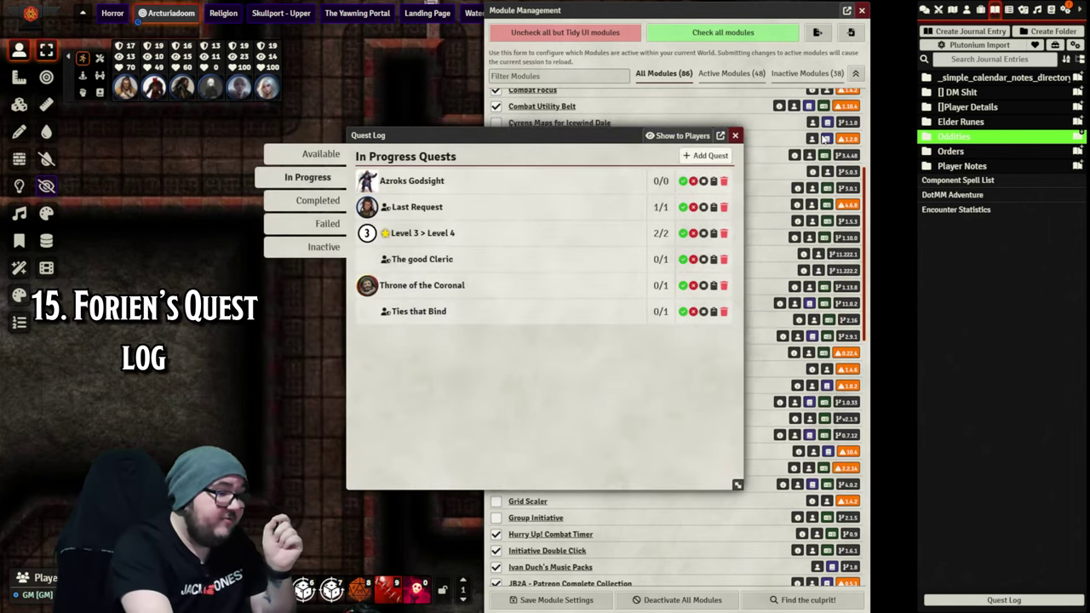
left_click(735, 134)
Step: Browse the FVTT Community Macros compendium packs and look through the contents of the Roll pack
left_click(1055, 12)
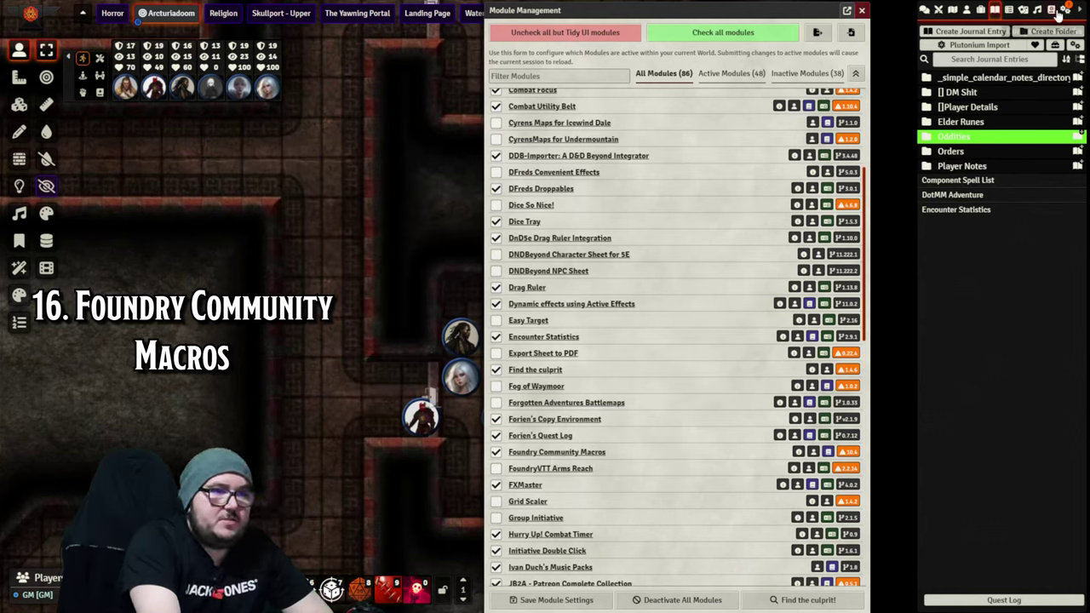
scroll(1012, 389, "up", 2)
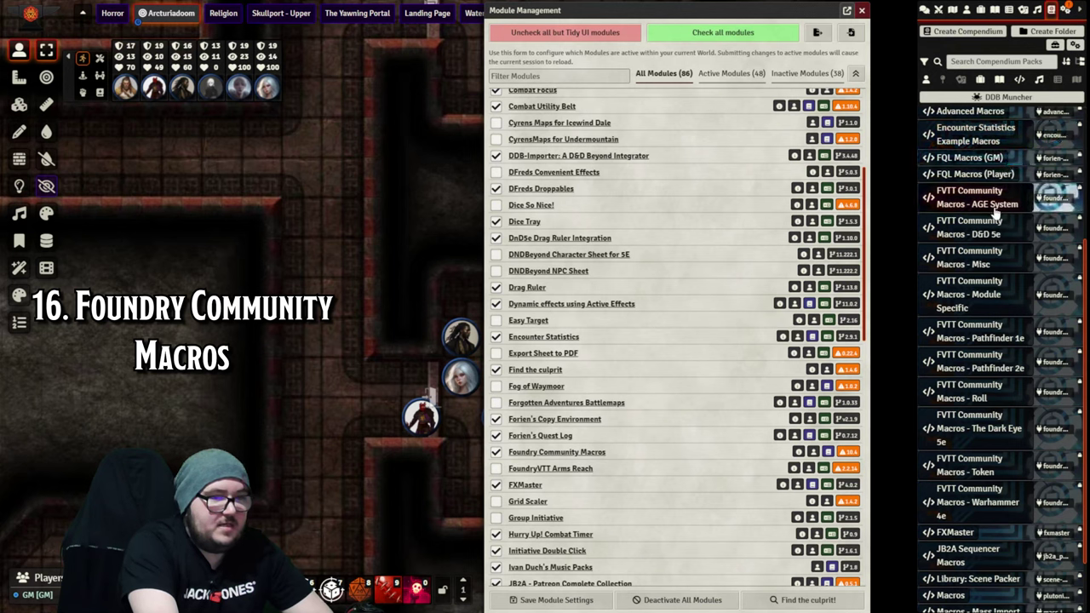
left_click(1015, 398)
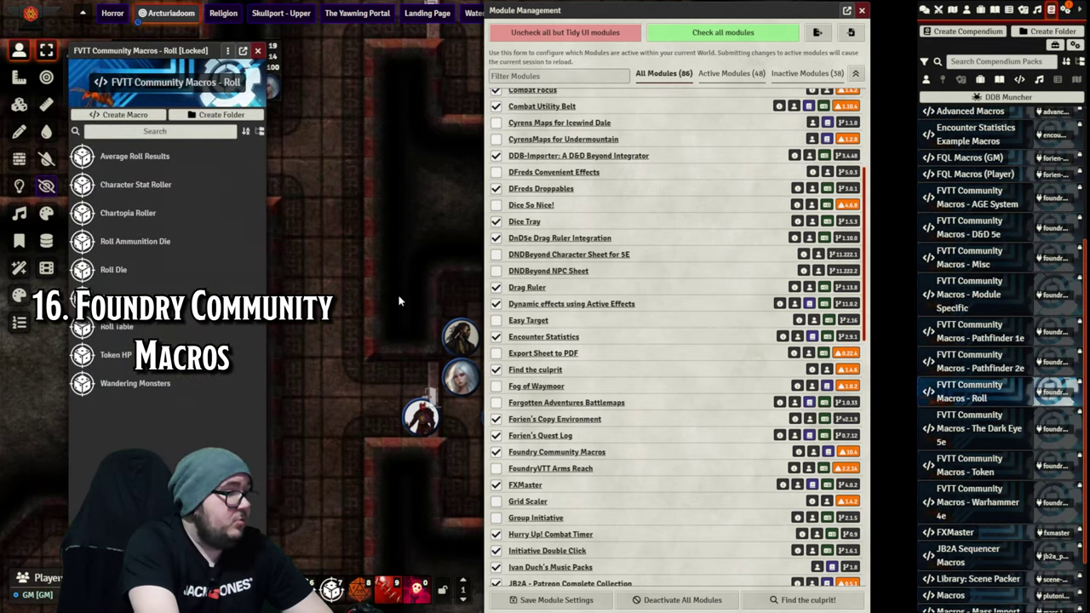
left_click(1015, 397)
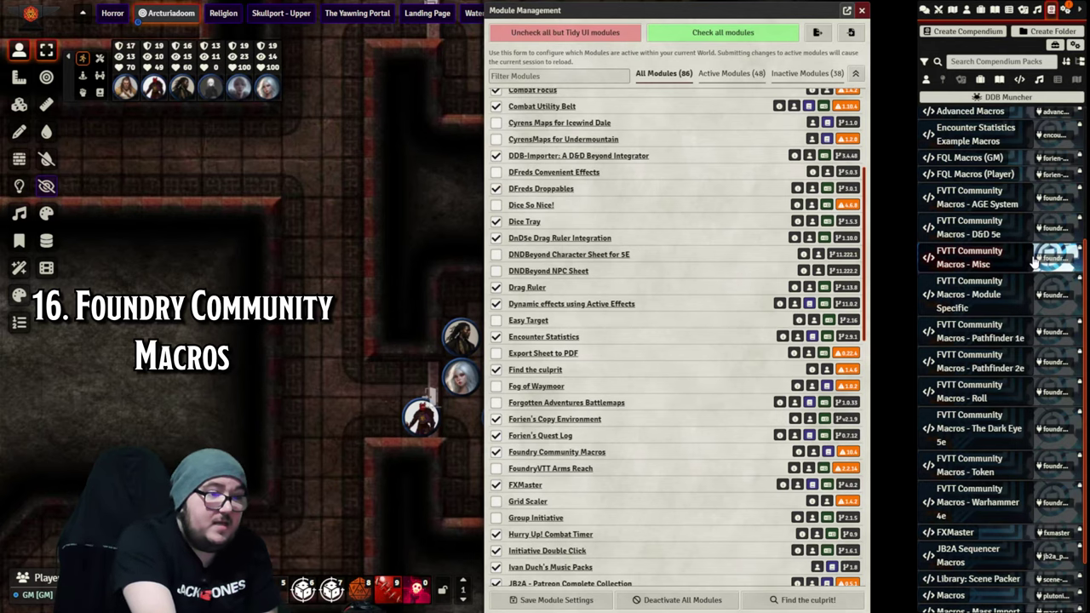
scroll(1035, 264, "up", 2)
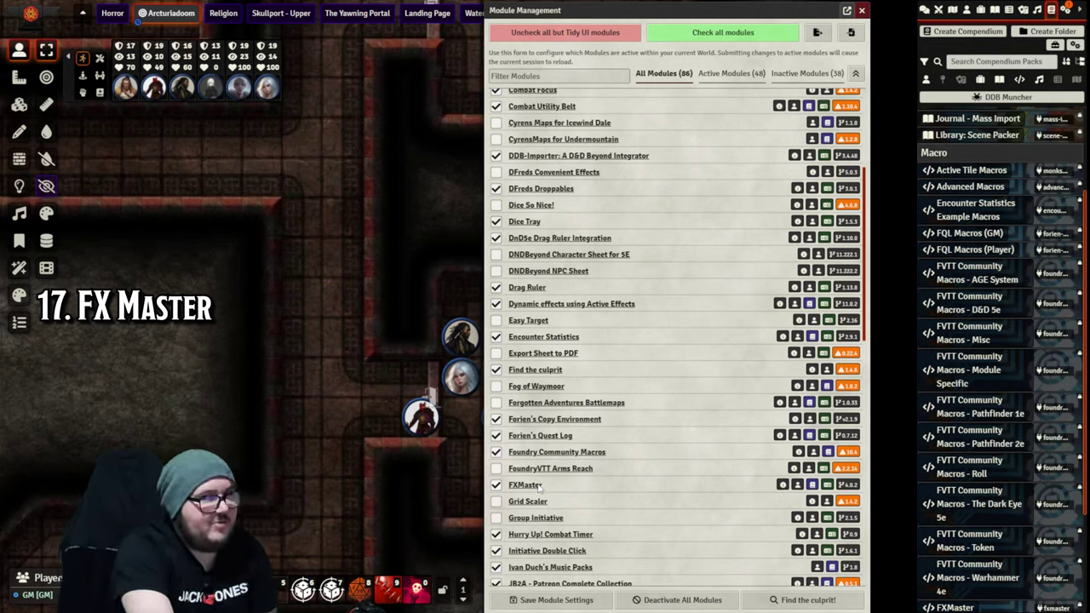
Step: Select the red-hooded token beside the doorway and toggle GM Vision several times to compare the fog display, leaving it on
scroll(539, 488, "down", 2)
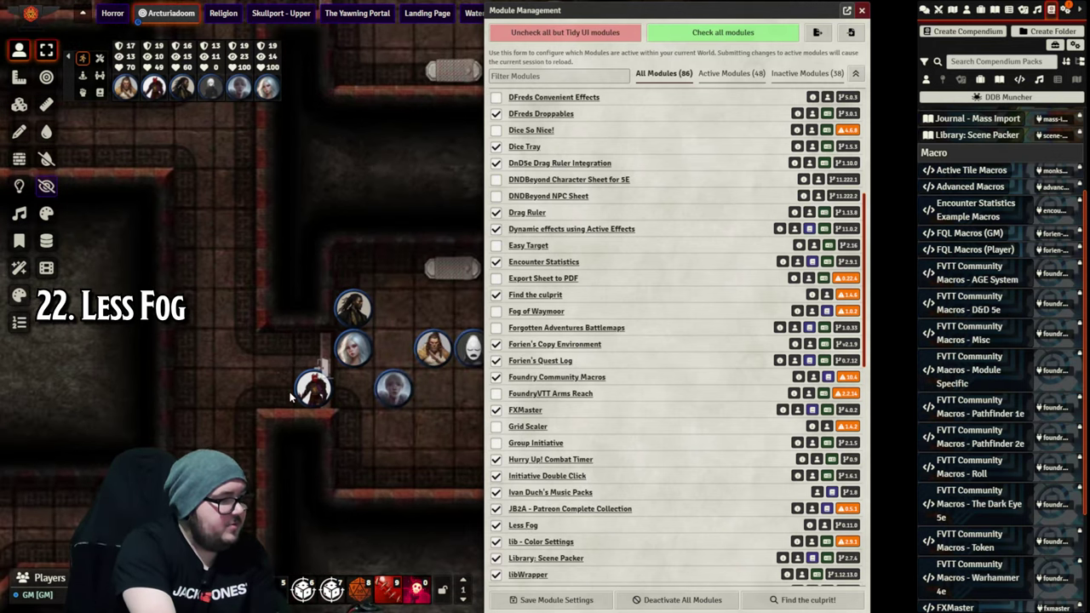
left_click(291, 393)
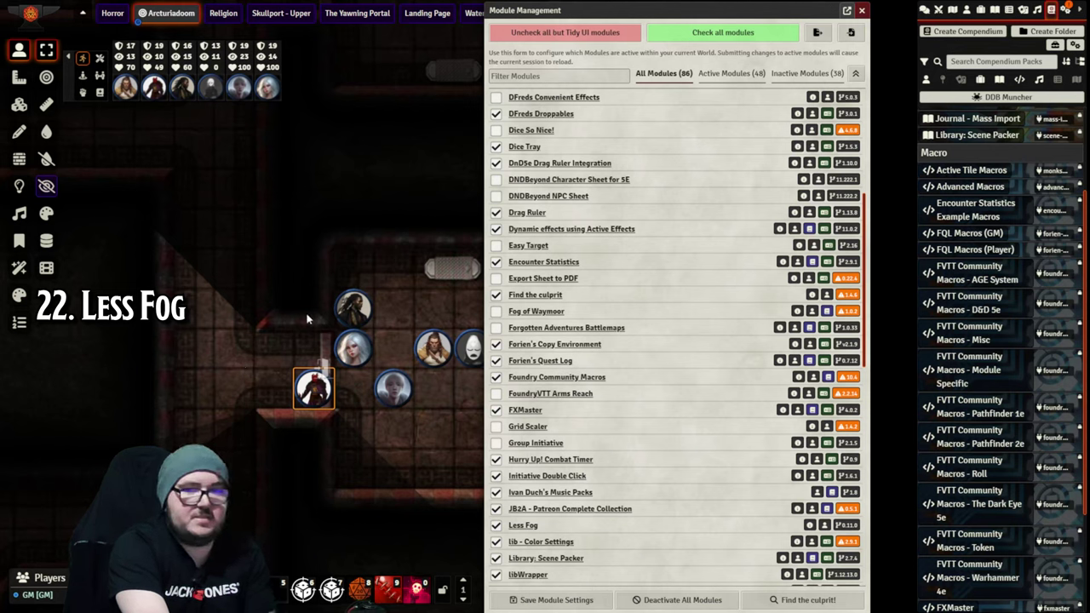
left_click(50, 193)
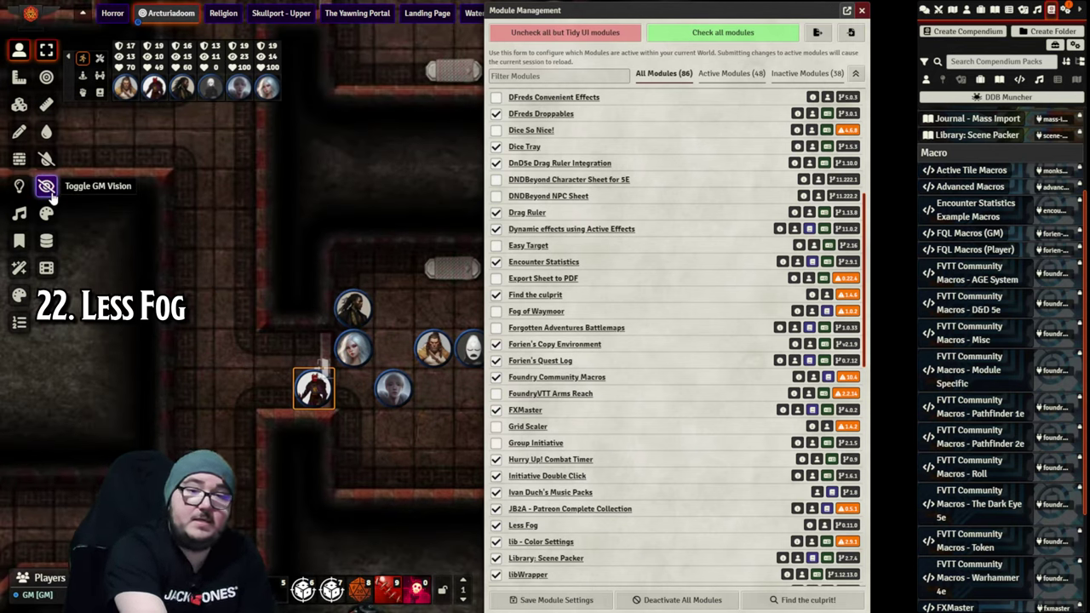
left_click(51, 194)
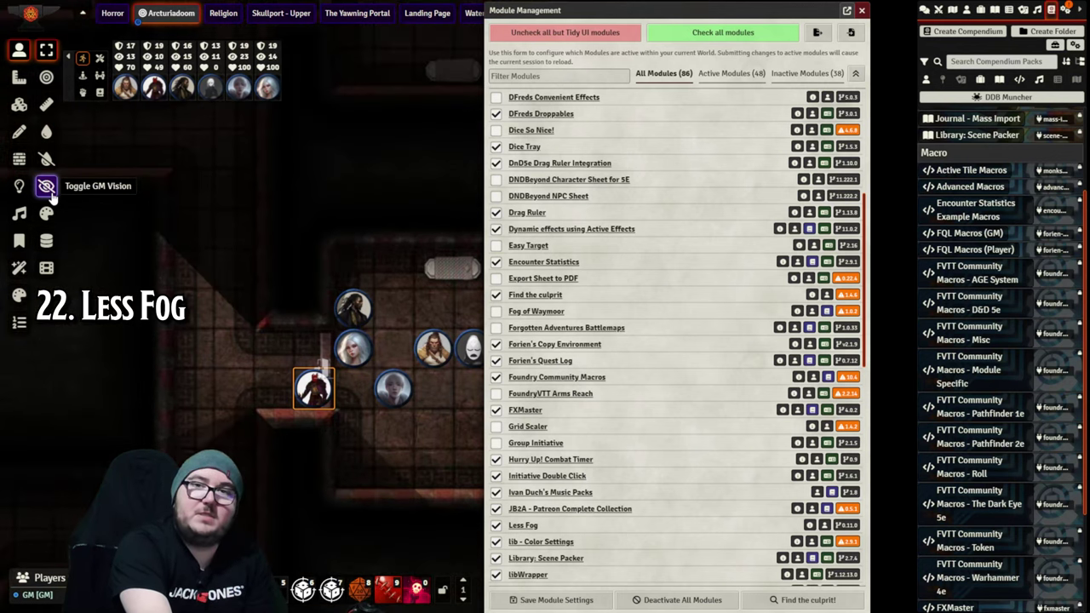
left_click(51, 193)
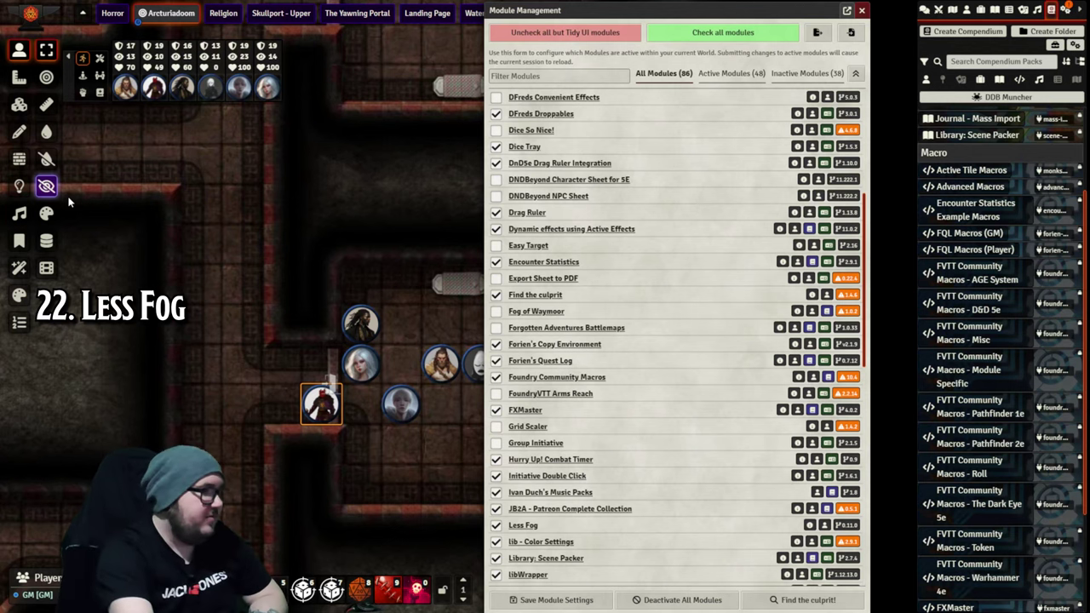
left_click(48, 187)
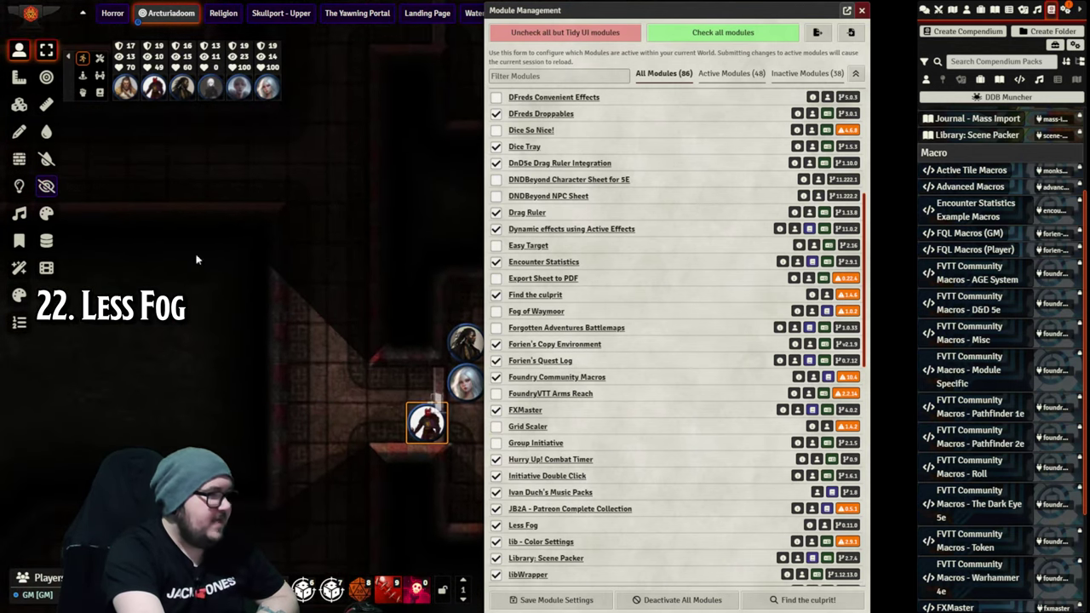
left_click(47, 188)
Step: Bring Monk's Active Tile Triggers into view in the module list and locate the gate arch teleport beside area 25
scroll(575, 361, "down", 4)
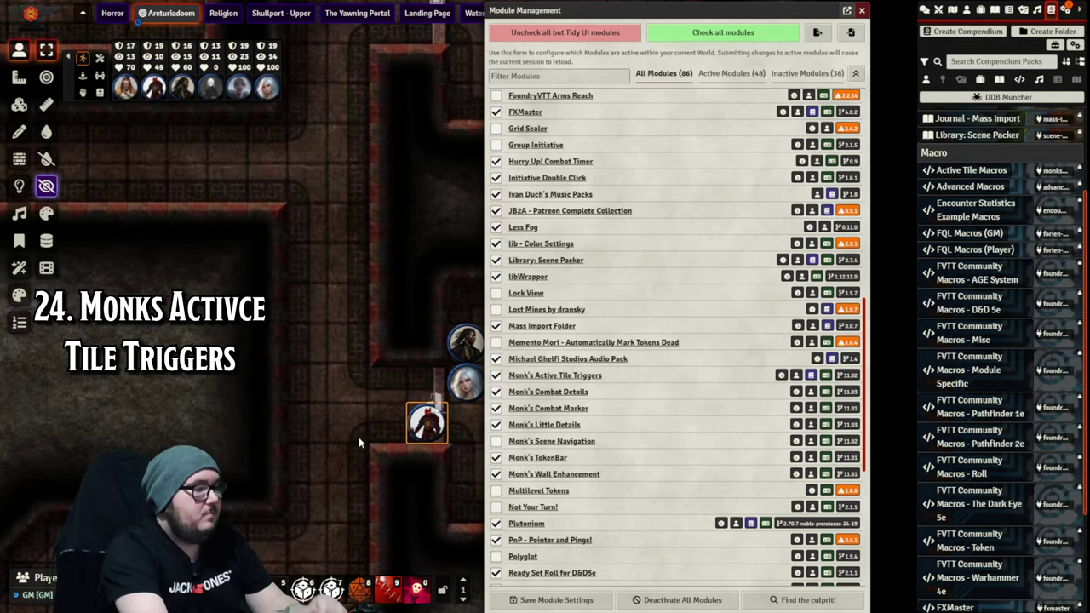
scroll(306, 445, "down", 5)
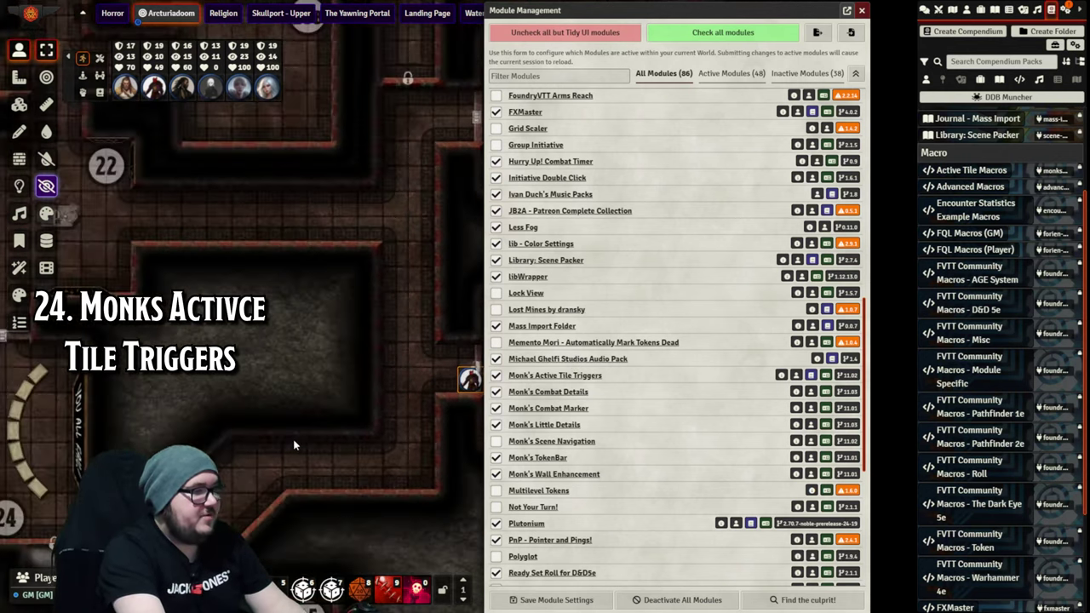
left_click_drag(296, 443, 347, 206)
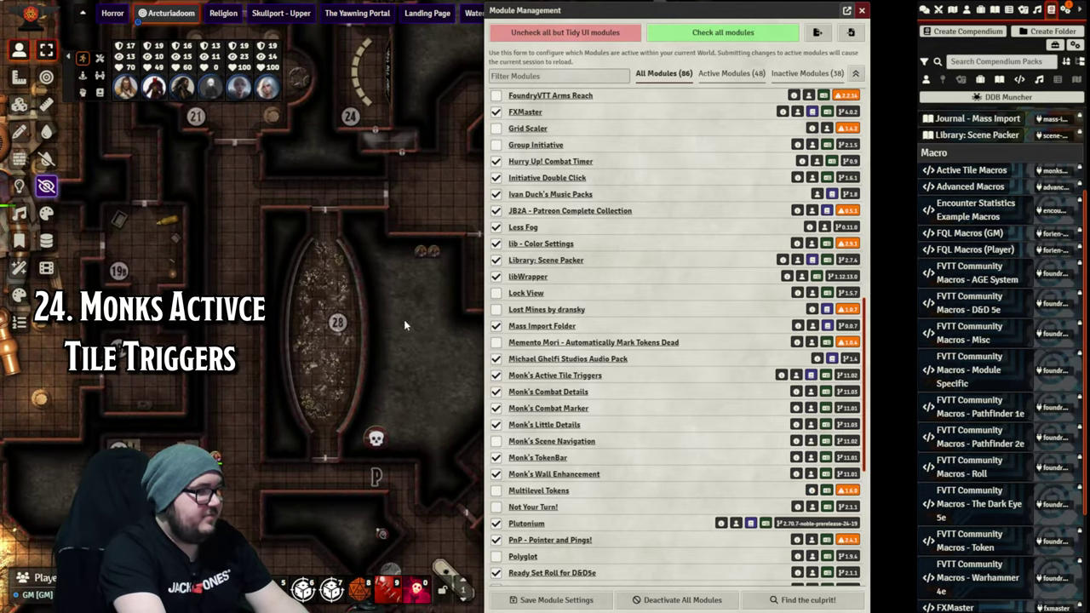
key("Right")
key("Right")
key("Right")
key("Right")
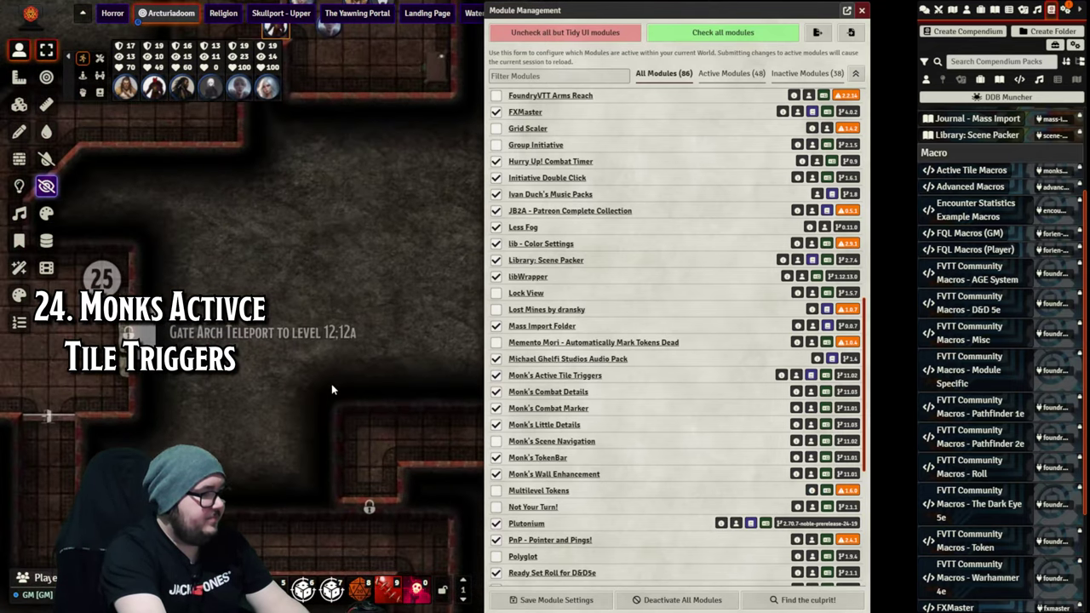
scroll(332, 389, "up", 2)
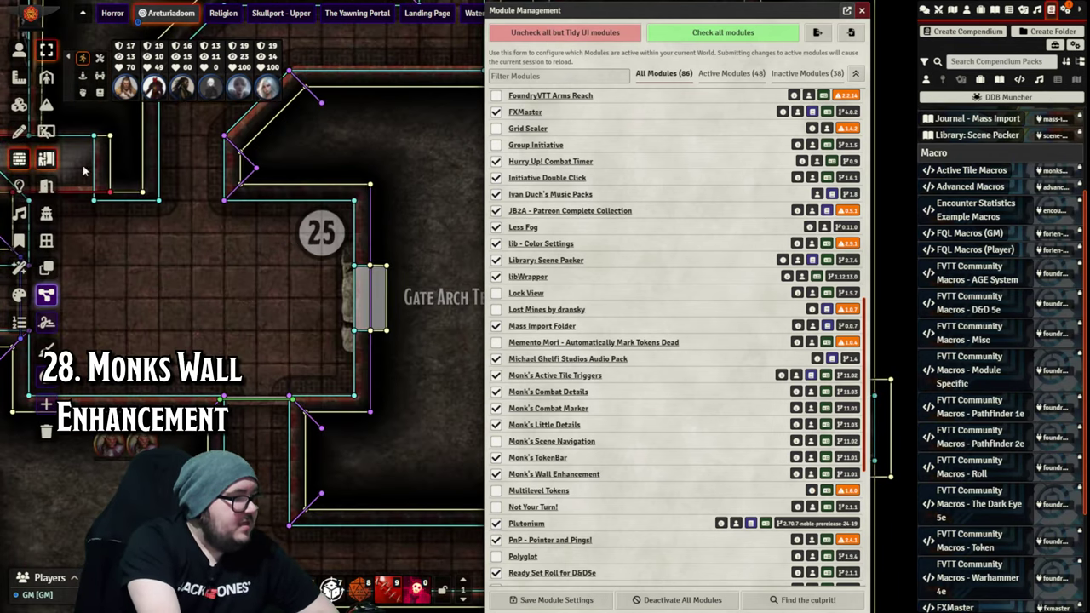
Step: Switch from the wall controls back to the token controls and move the party token bar slightly lower on the map
left_click_drag(201, 201, 206, 225)
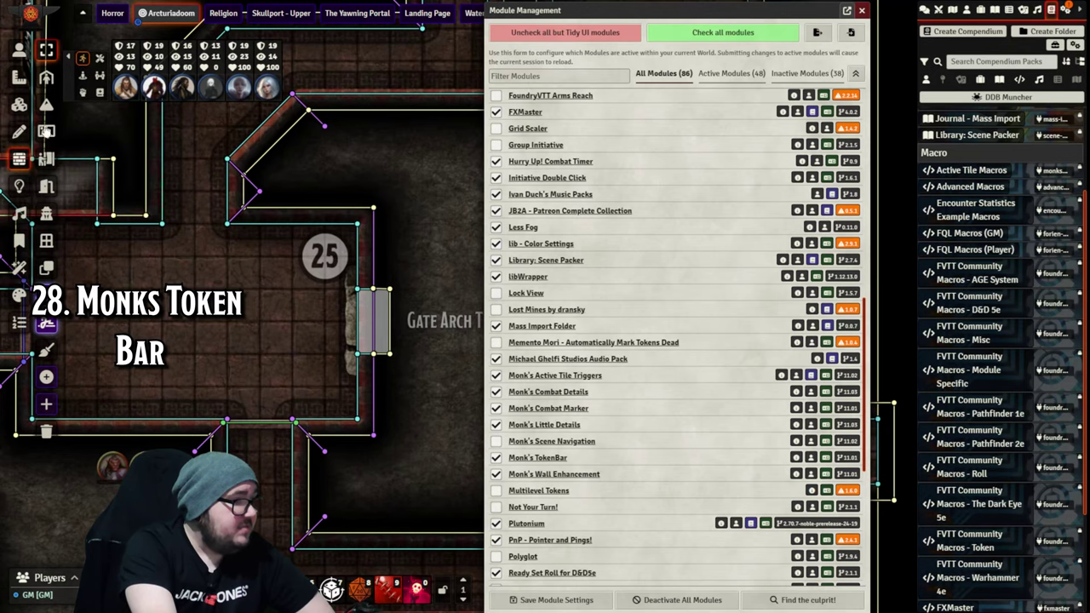
left_click(19, 49)
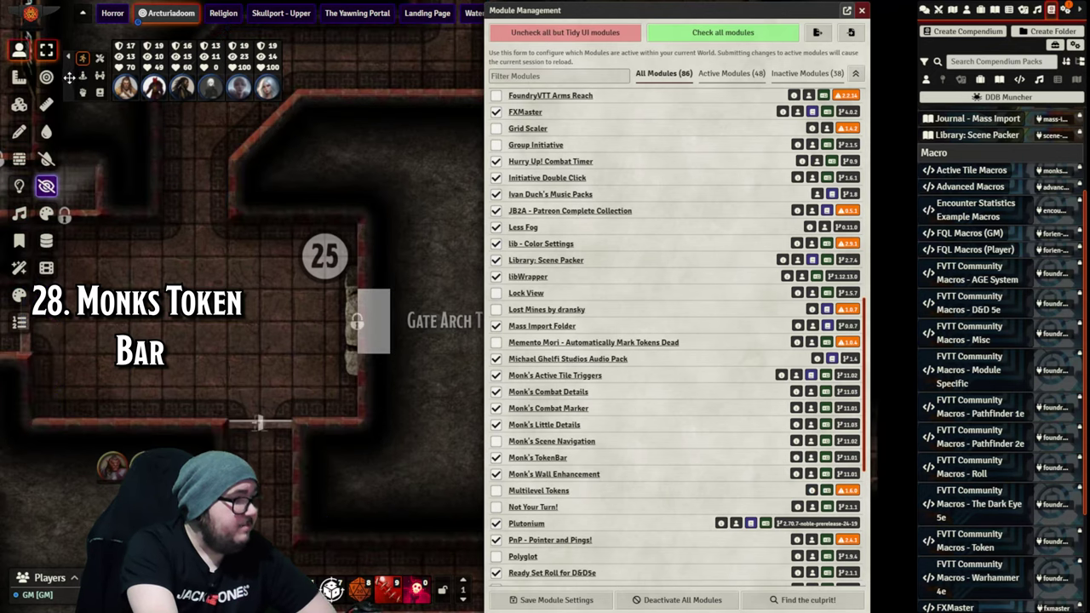
left_click_drag(69, 77, 83, 163)
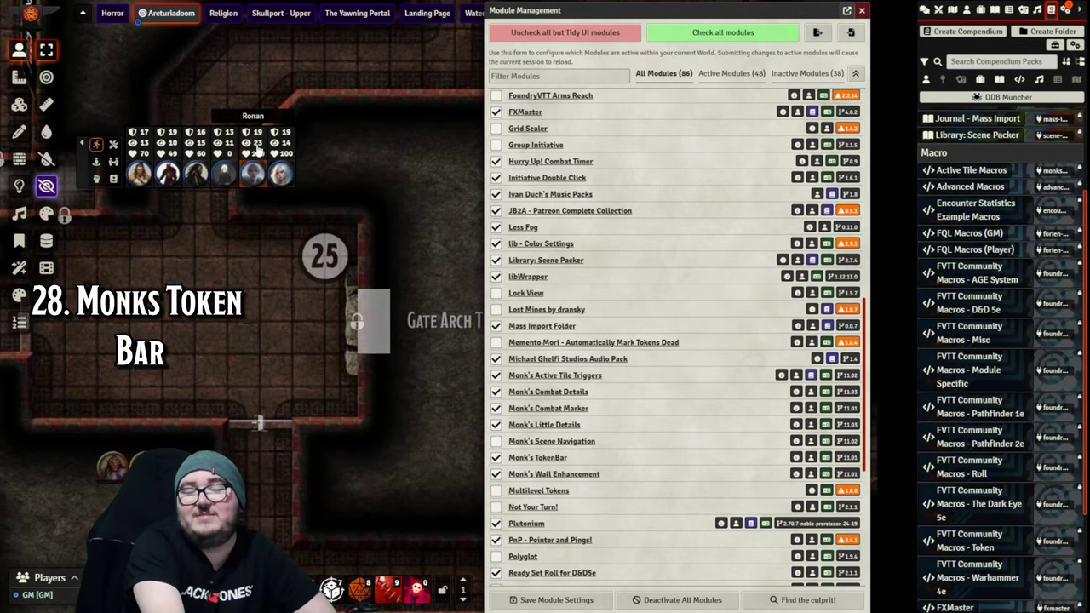
Step: Delete the Whip roll and the latest GM whisper from the chat log, and roll Whip from Vexacion's character sheet
scroll(530, 380, "down", 3)
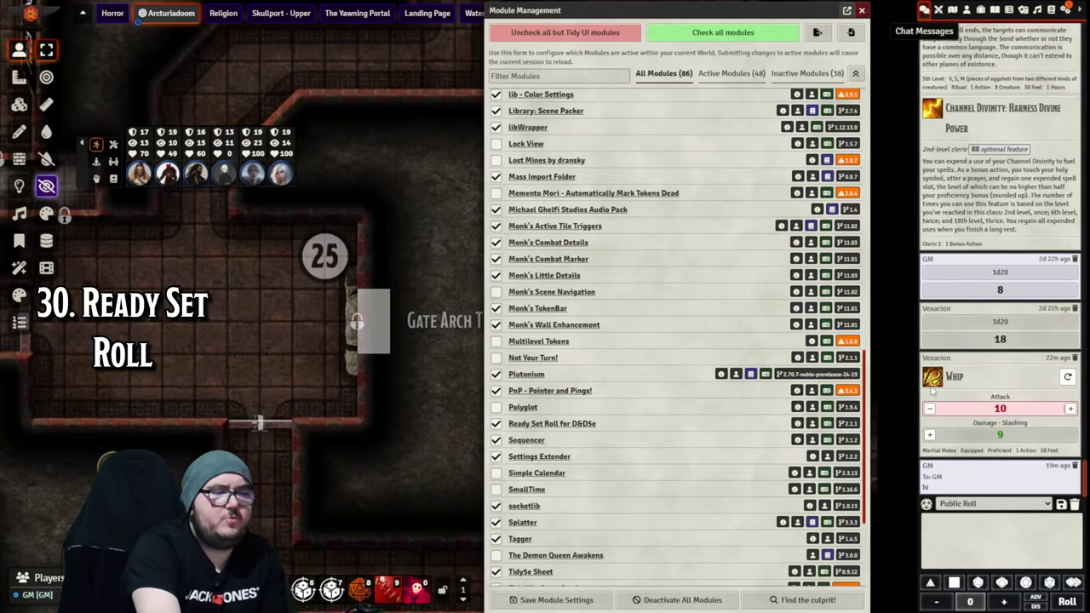
mouse_move(1002, 413)
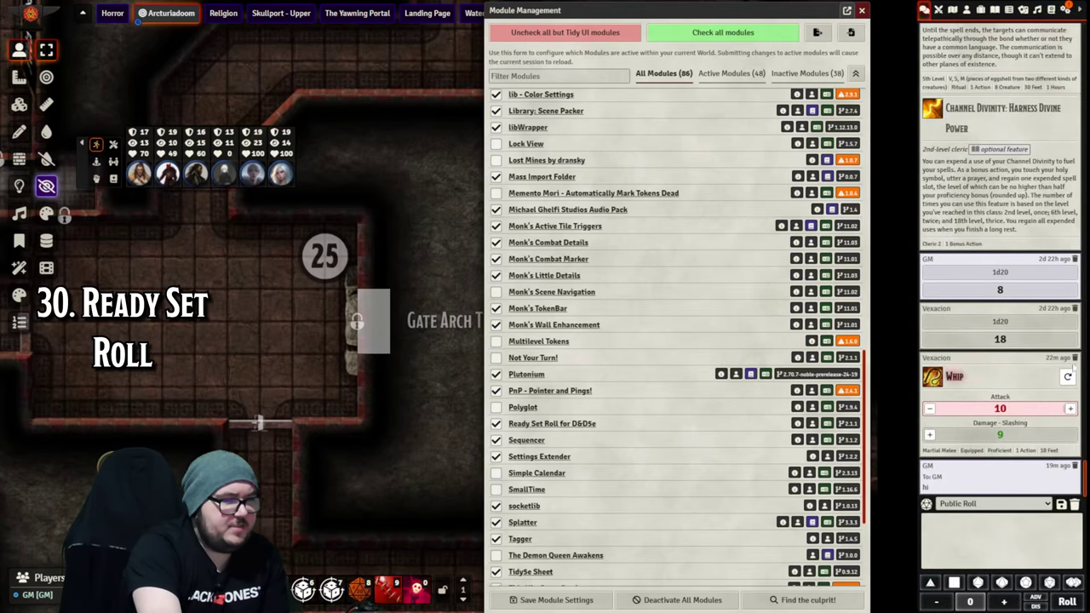
left_click(1075, 359)
left_click(1075, 467)
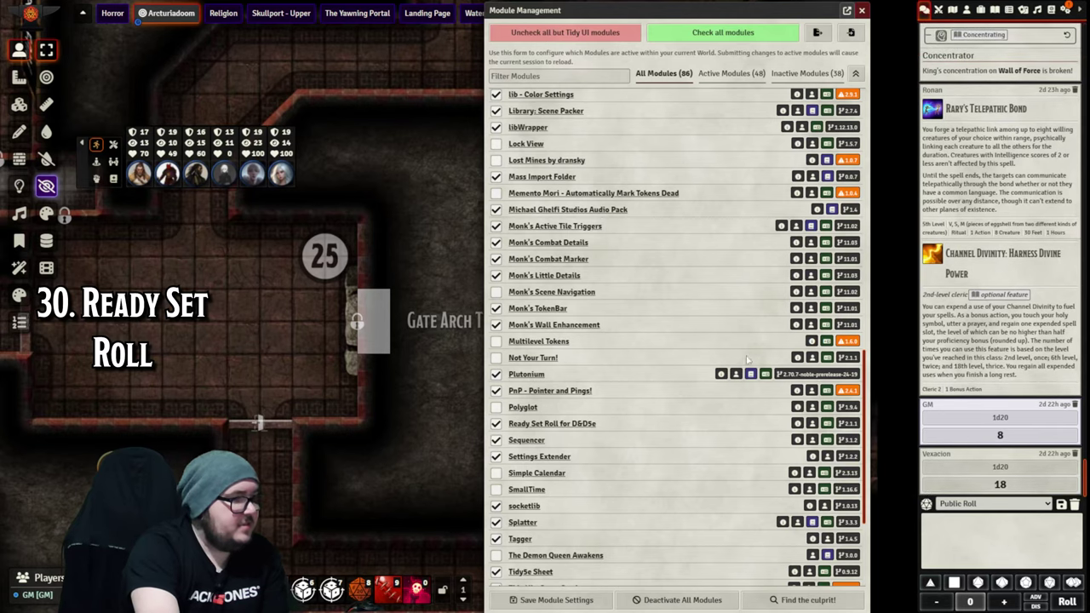
double_click(279, 174)
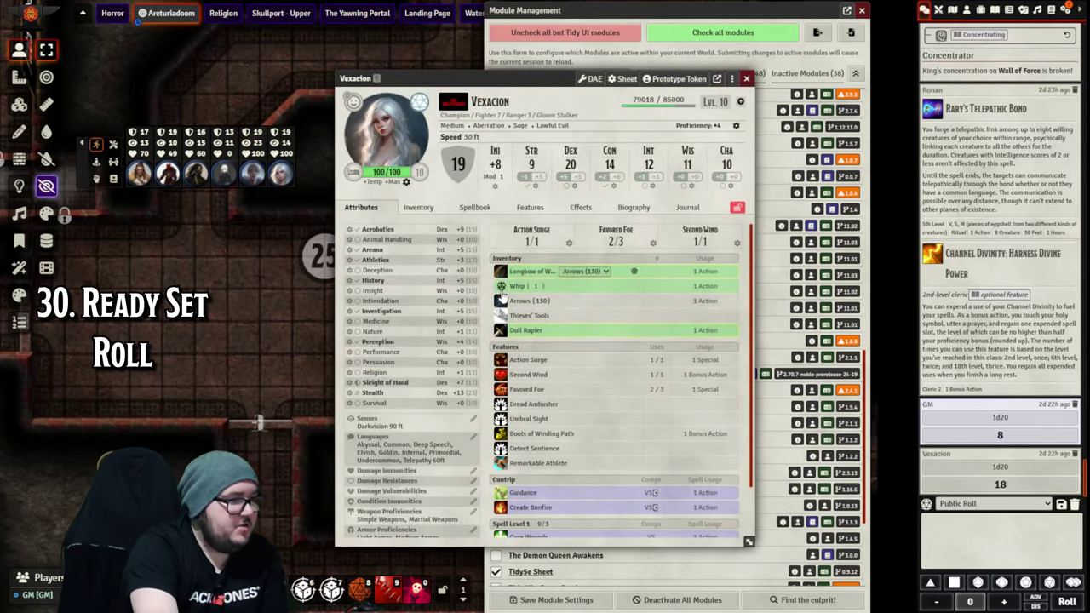
left_click(502, 287)
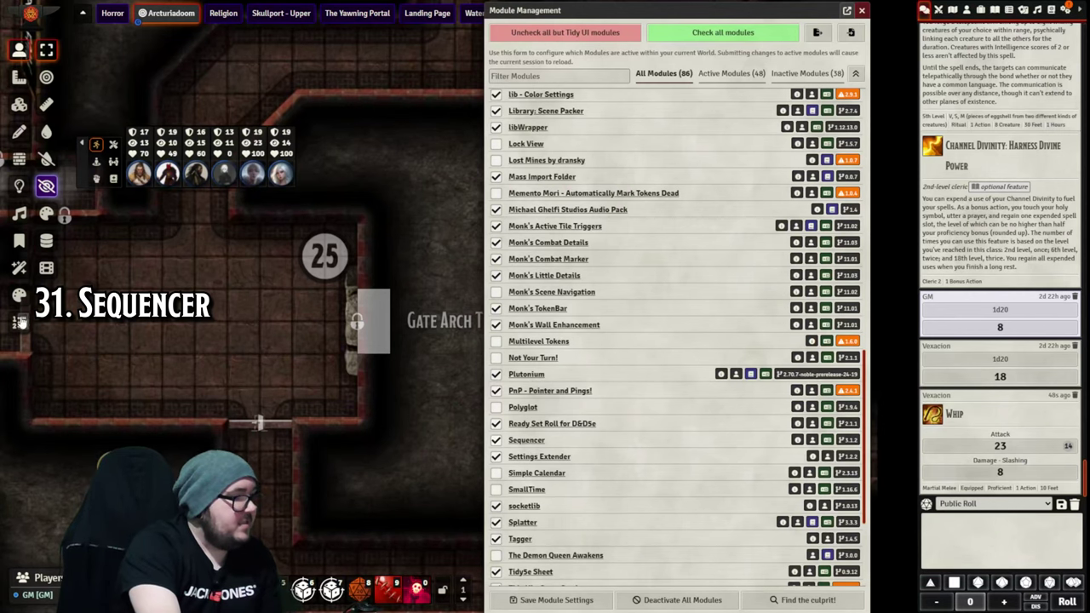
Step: Open the Sequencer database and preview the dark_green, dark_purple and dark_red variants of jb2a's black_tentacles effect
left_click(21, 321)
left_click(46, 104)
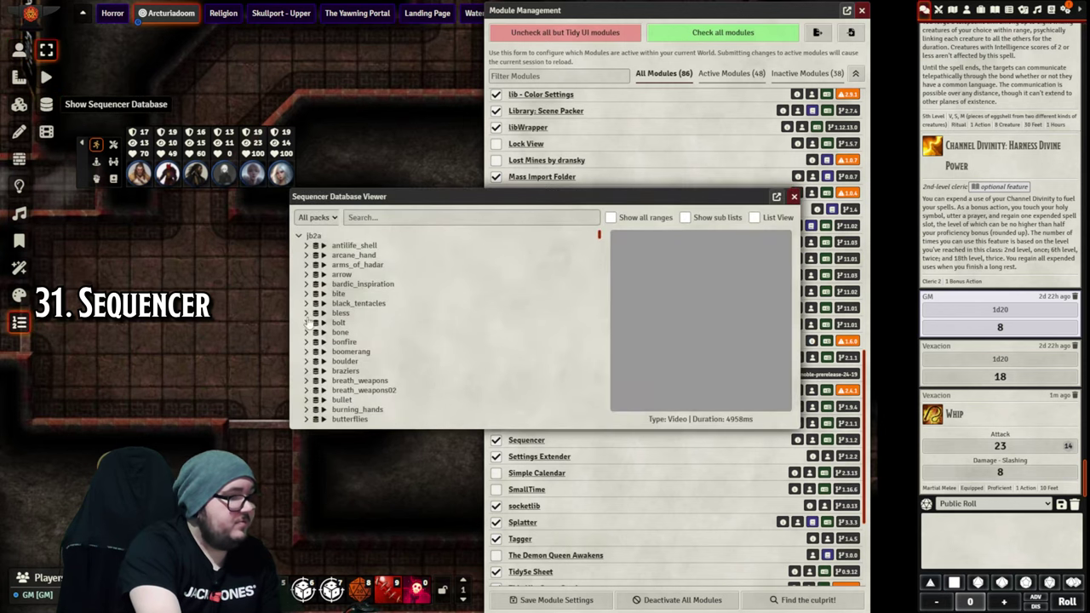
left_click(308, 304)
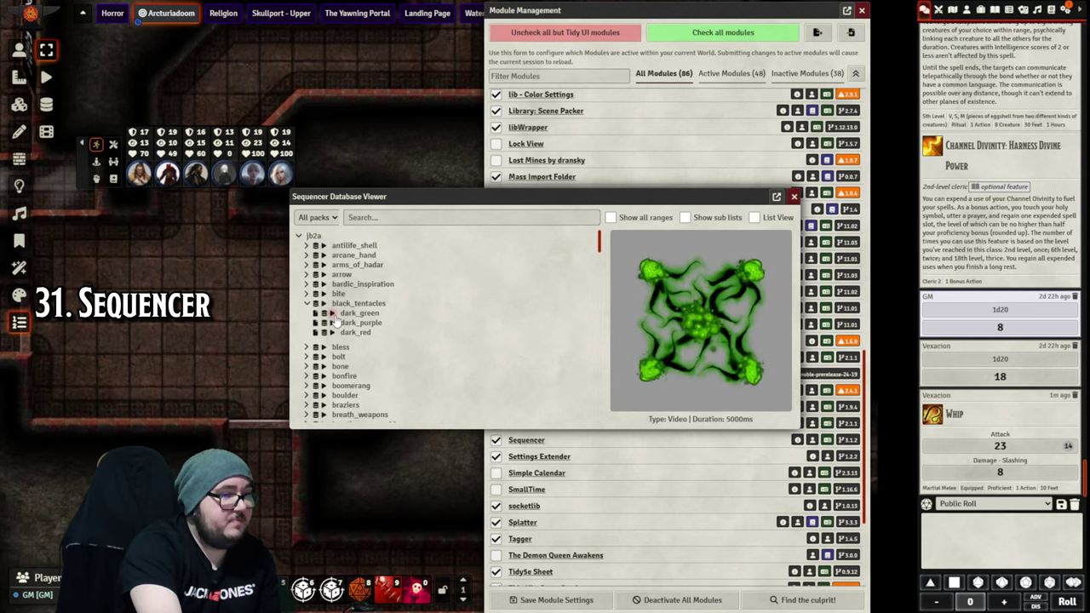
left_click(333, 322)
left_click(333, 333)
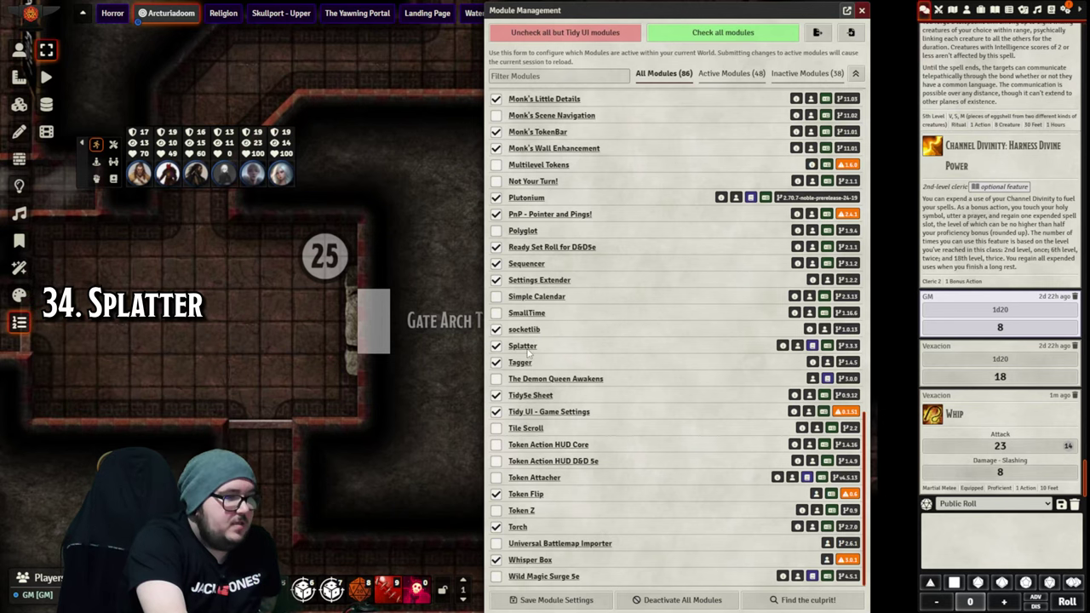
Step: Return to the token controls and run the red slot 9 macro twice with the token below room 25 selected
scroll(264, 323, "up", 1)
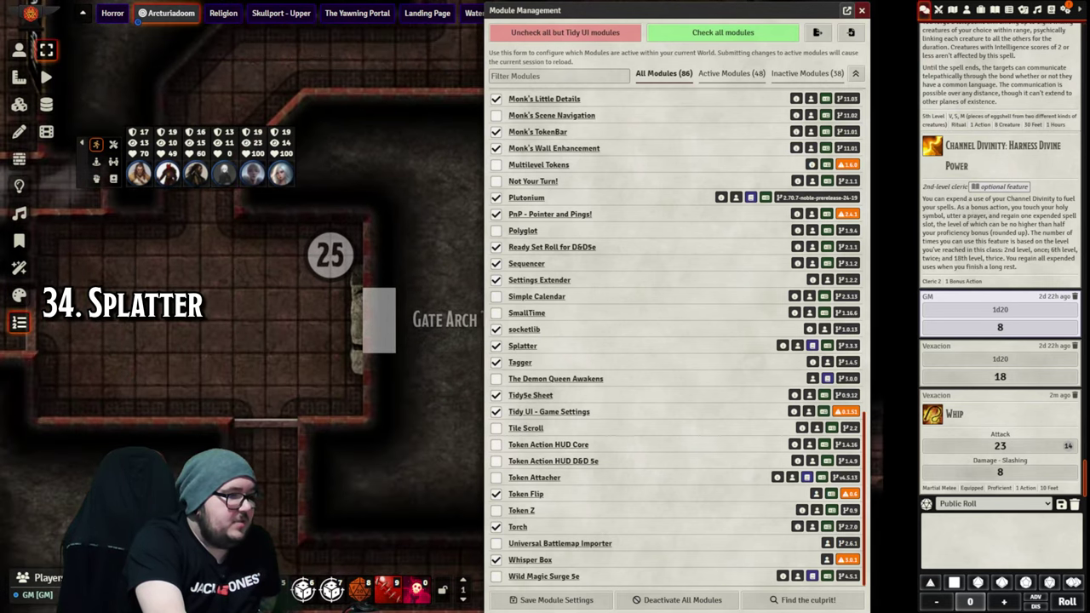
left_click(17, 54)
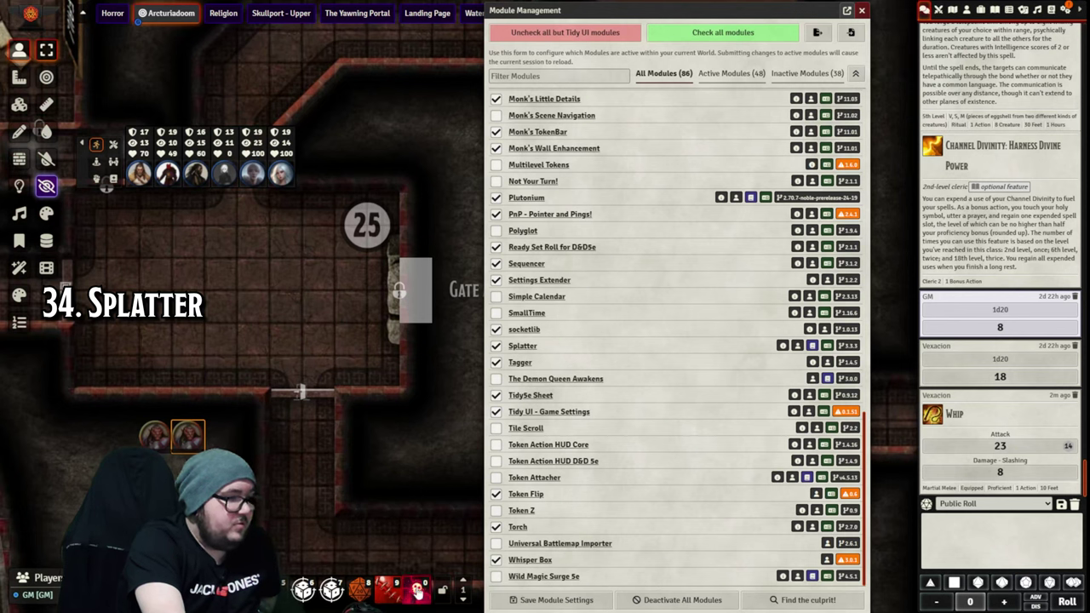
left_click(398, 590)
left_click(398, 589)
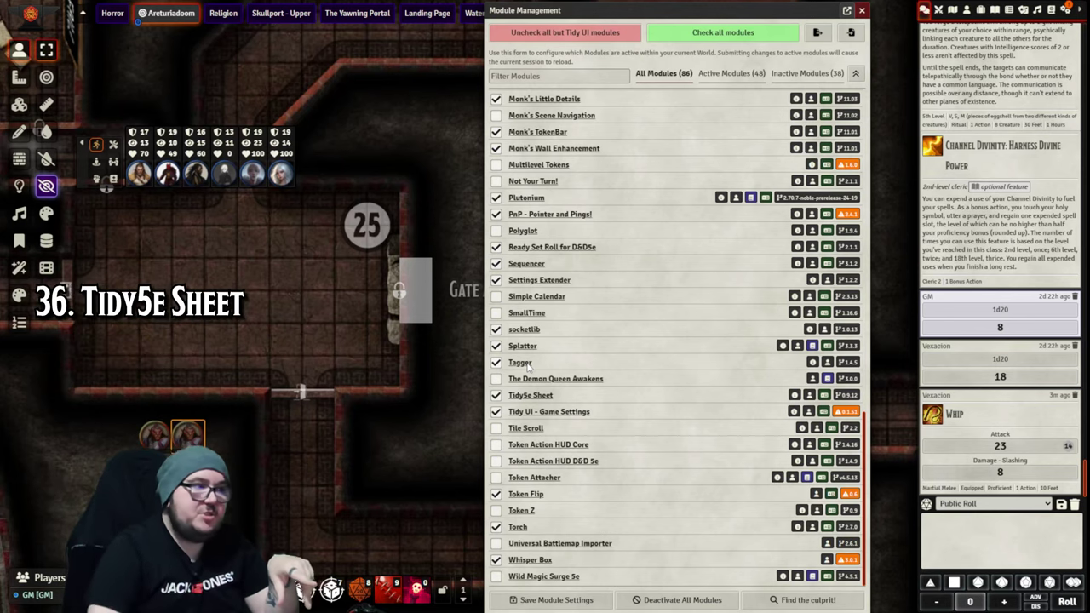
Step: Open Vexacion's Tidy5e character sheet and look through its inventory, features and spellbook pages
double_click(284, 178)
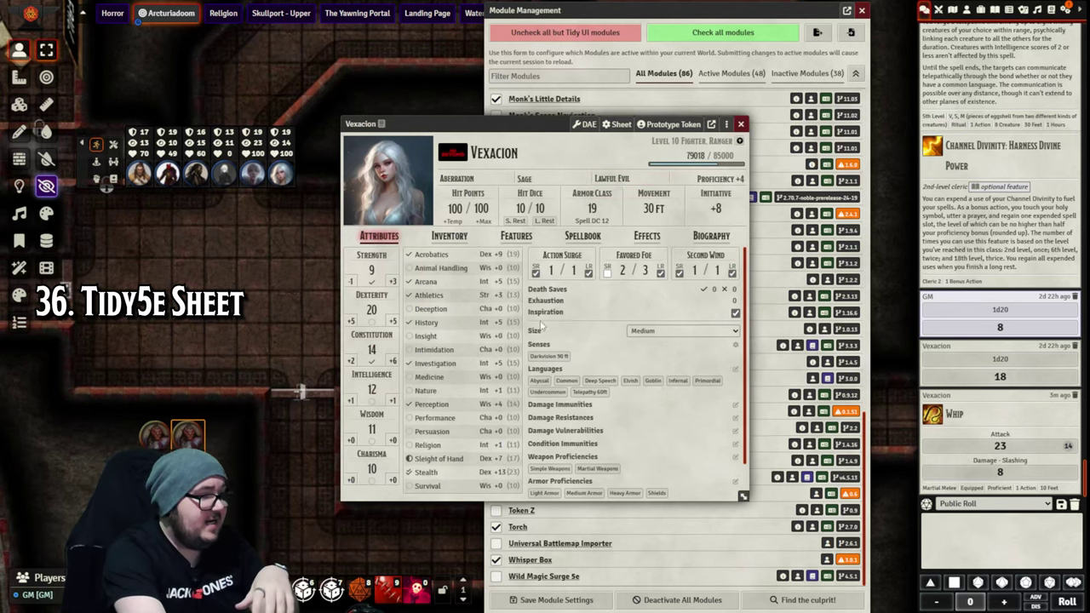
left_click(449, 236)
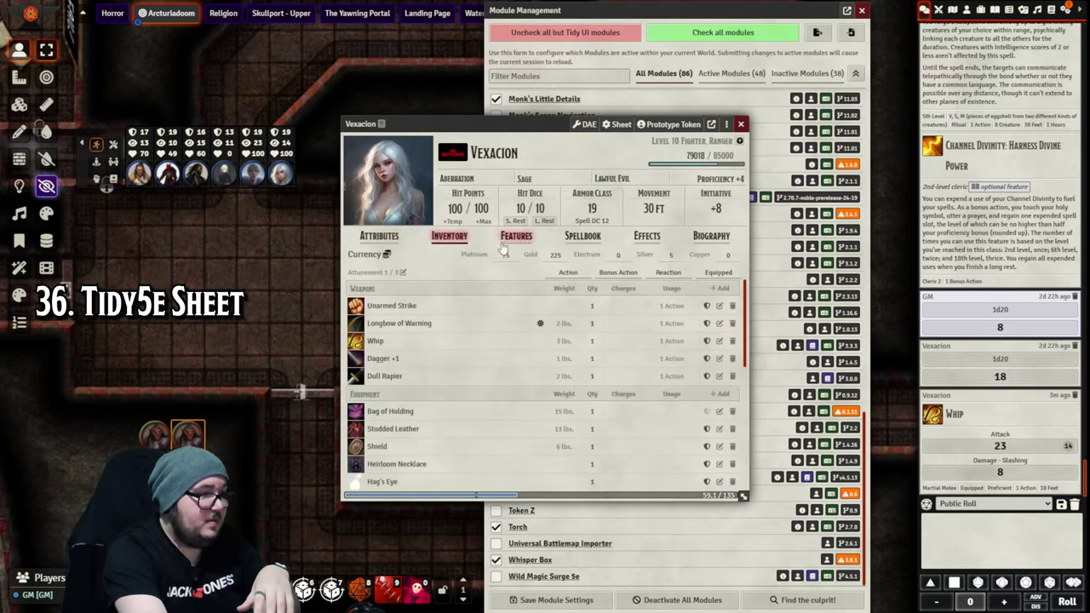
left_click(511, 240)
left_click(583, 236)
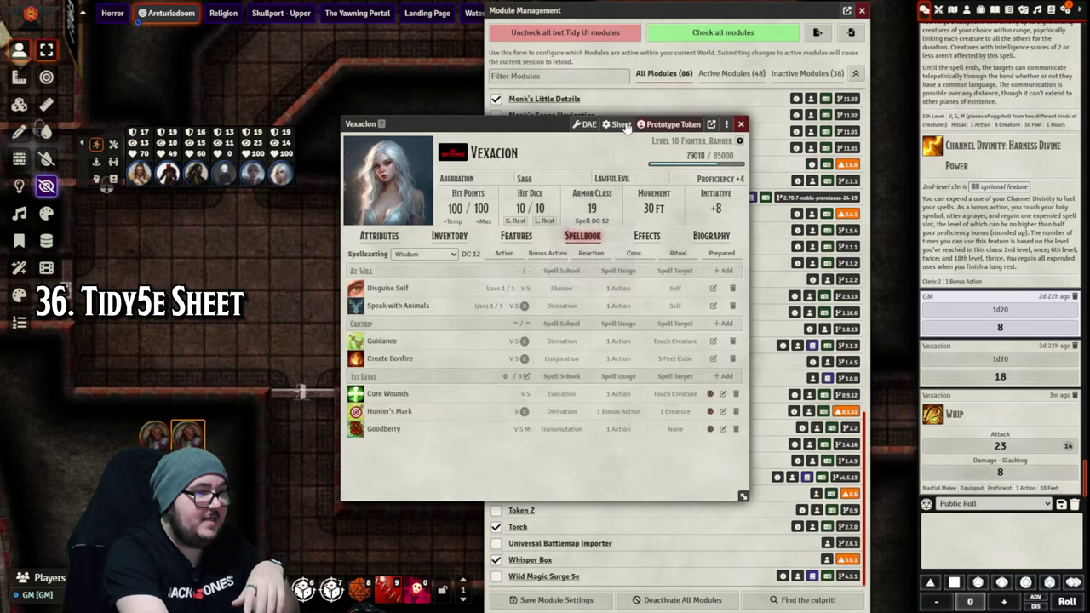
Step: Switch Vexacion's sheet type to dnd5e.Tidy5eSheet, save the sheet configuration, and close the character sheet
left_click(620, 124)
left_click(656, 171)
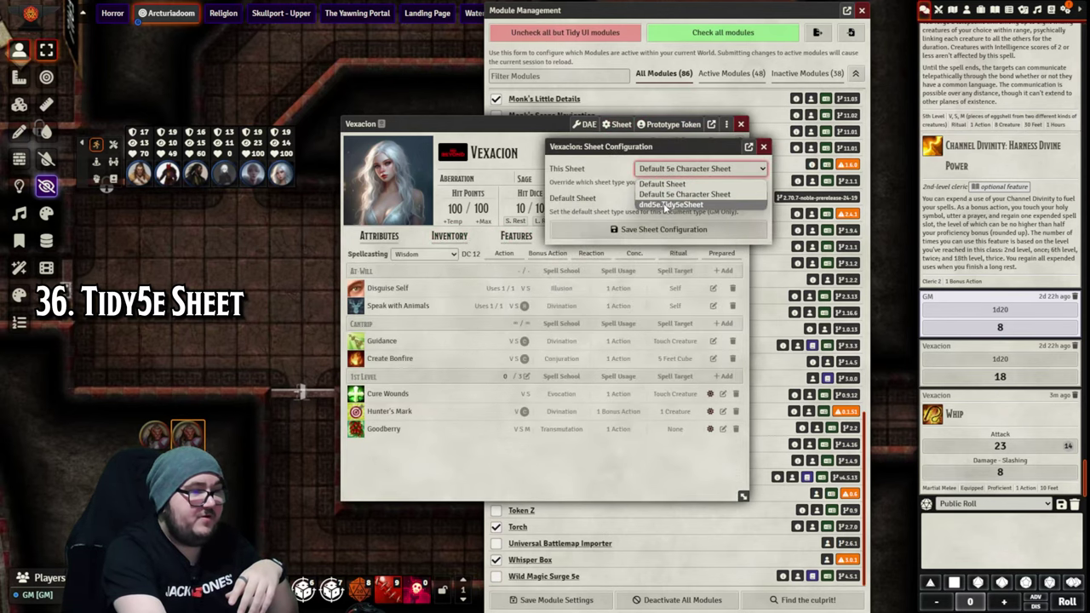
left_click(666, 205)
left_click(659, 229)
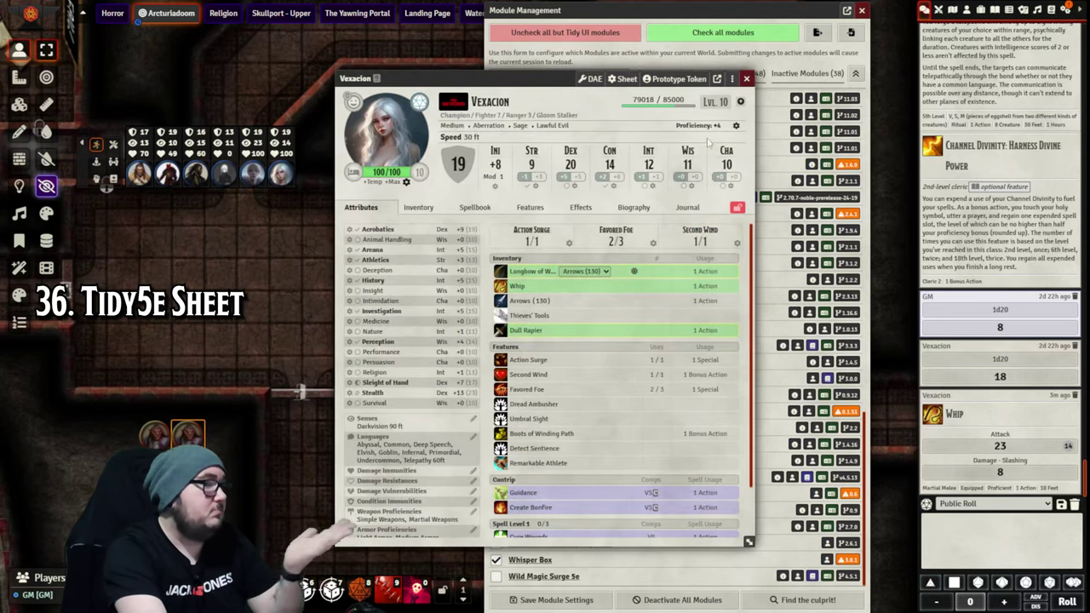
left_click(746, 79)
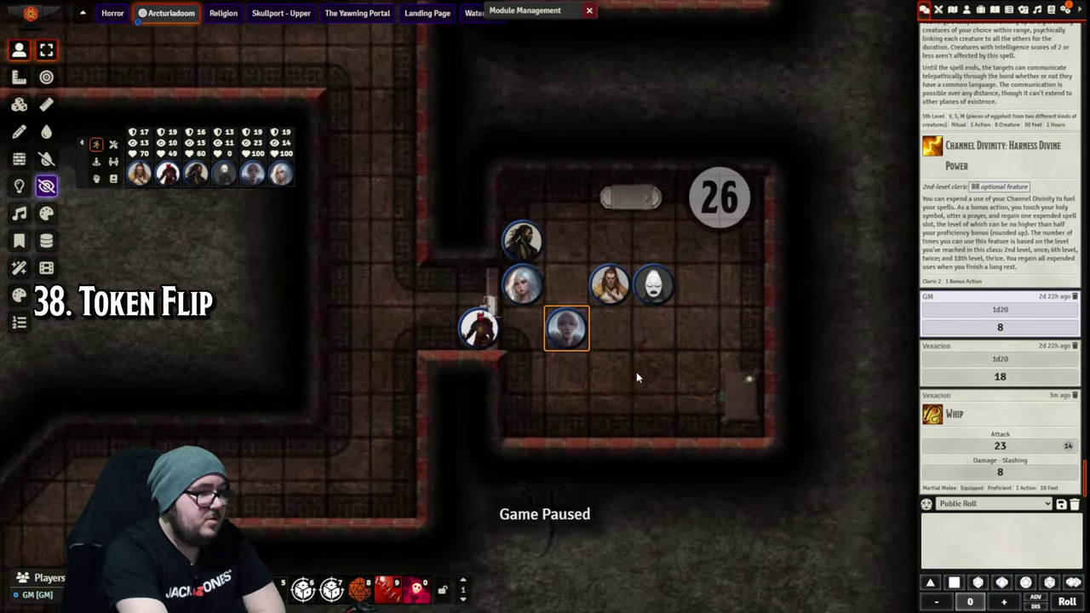
Step: Flip the selected token in room 26 to its other face with Token Flip
right_click(566, 328)
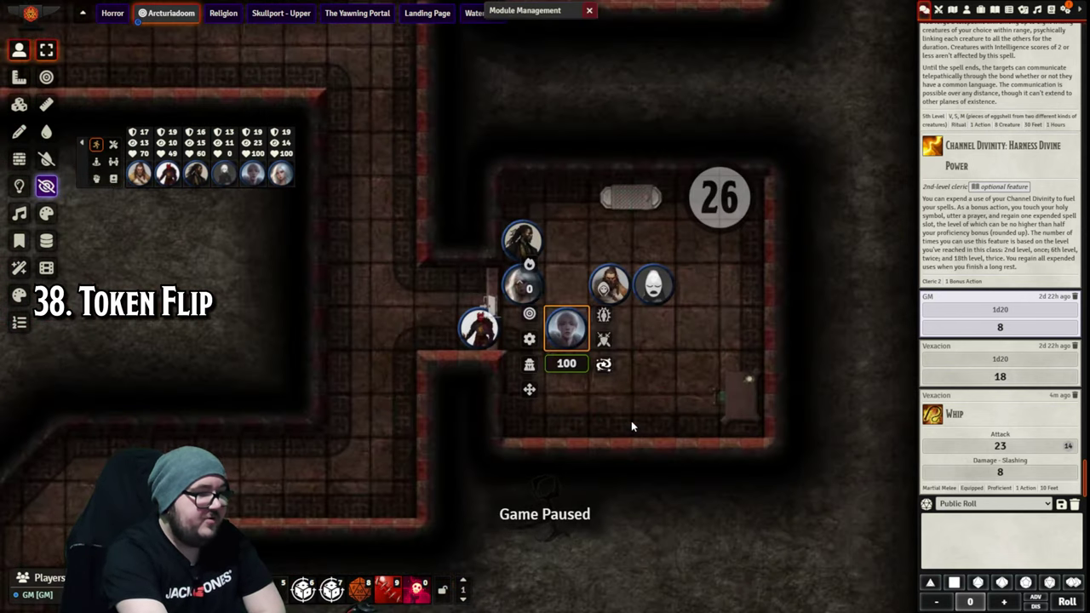
left_click(586, 338)
right_click(587, 338)
left_click(606, 366)
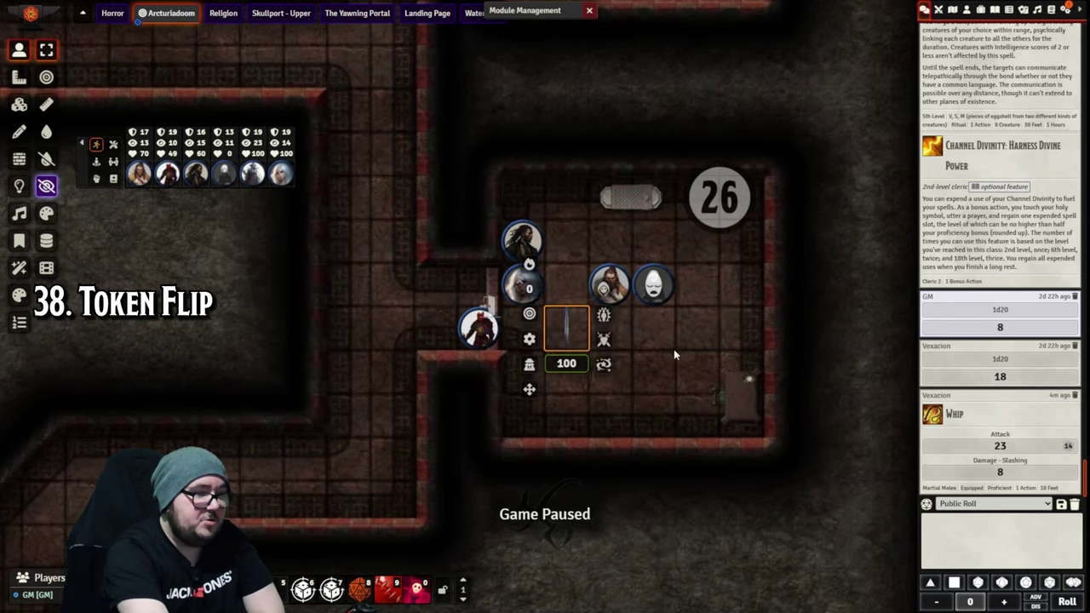
Step: View the list of alternate token faces for the white-masked Revel token and dismiss it without choosing one
left_click_drag(671, 349, 539, 383)
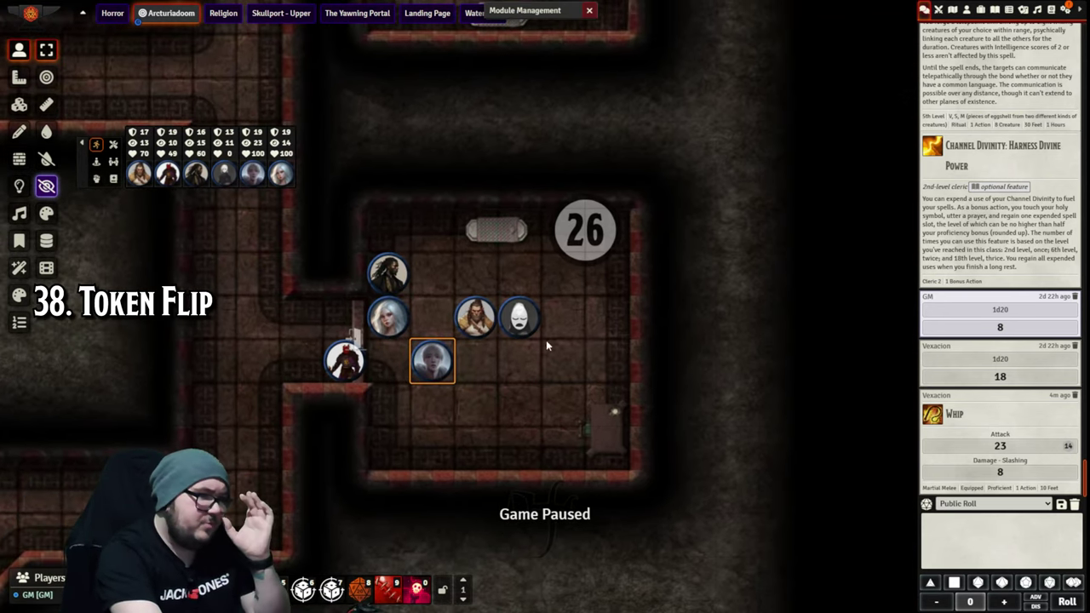
right_click(523, 325)
left_click(557, 355)
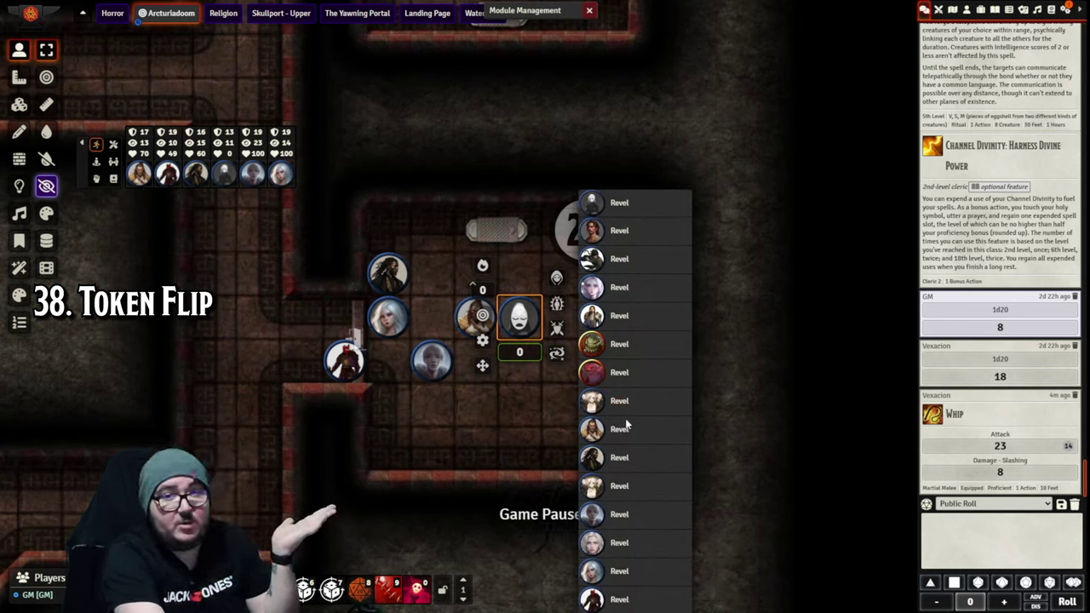
left_click(454, 203)
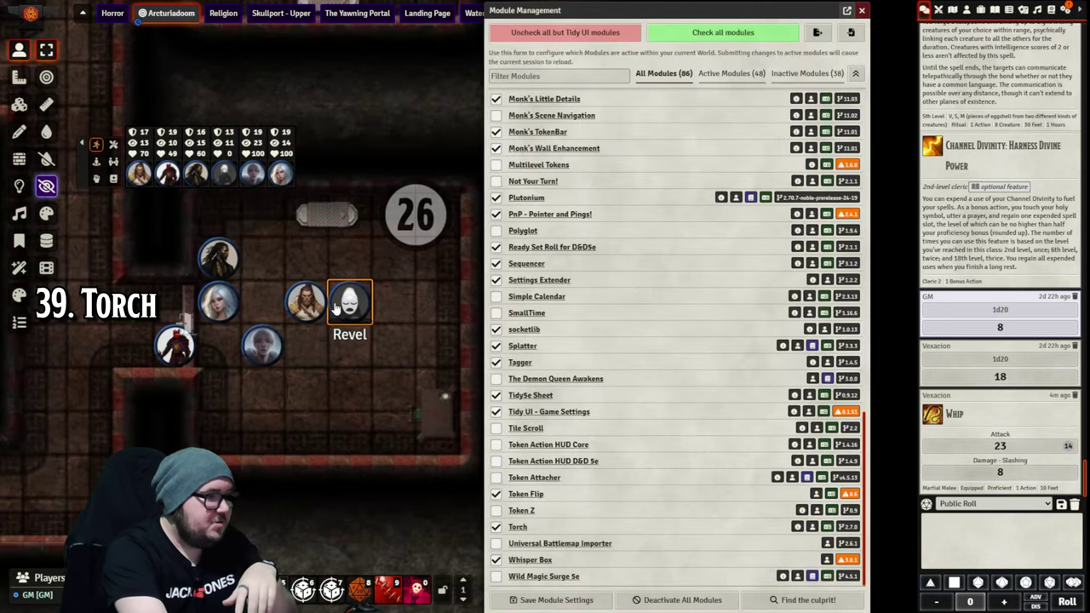
Step: Toggle the torch on the token directly beside Revel in room 26
right_click(306, 300)
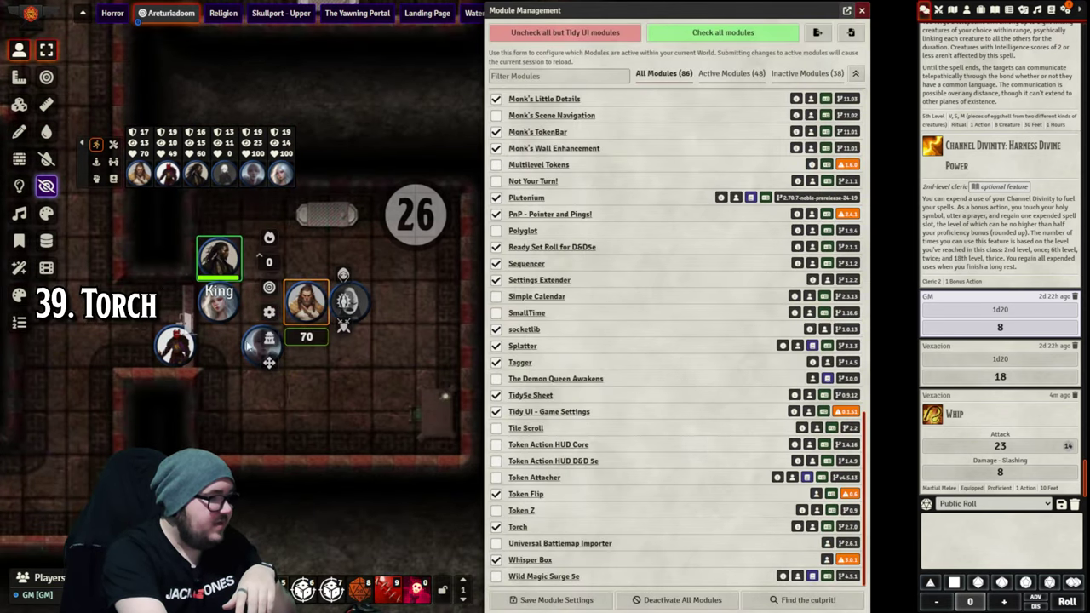
left_click(270, 240)
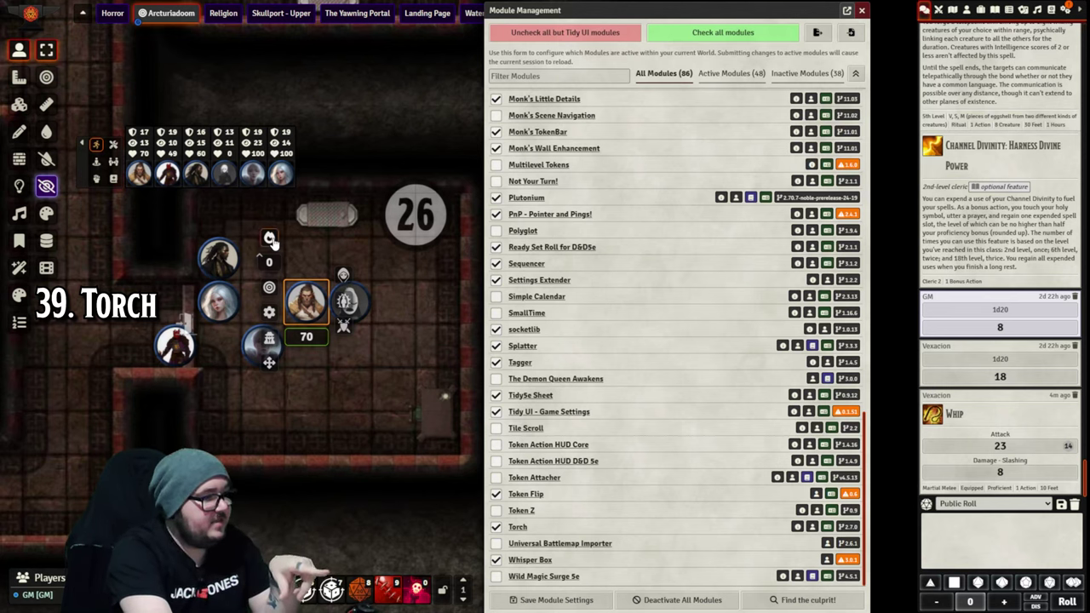
Step: Open a whisper box to the GM player, place the cursor in its message field, and close the box
right_click(39, 596)
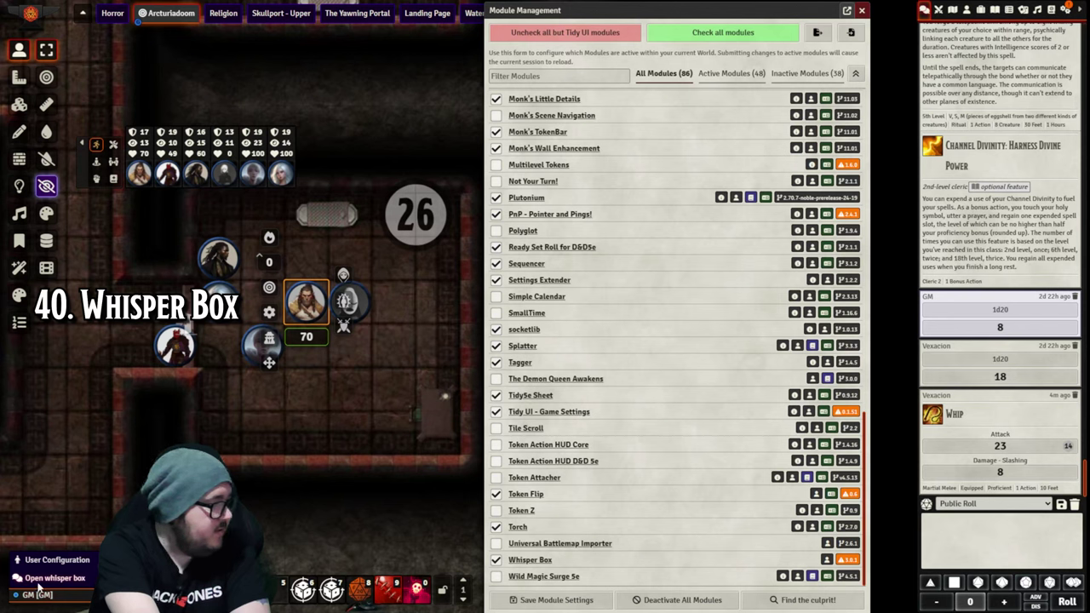
left_click(51, 578)
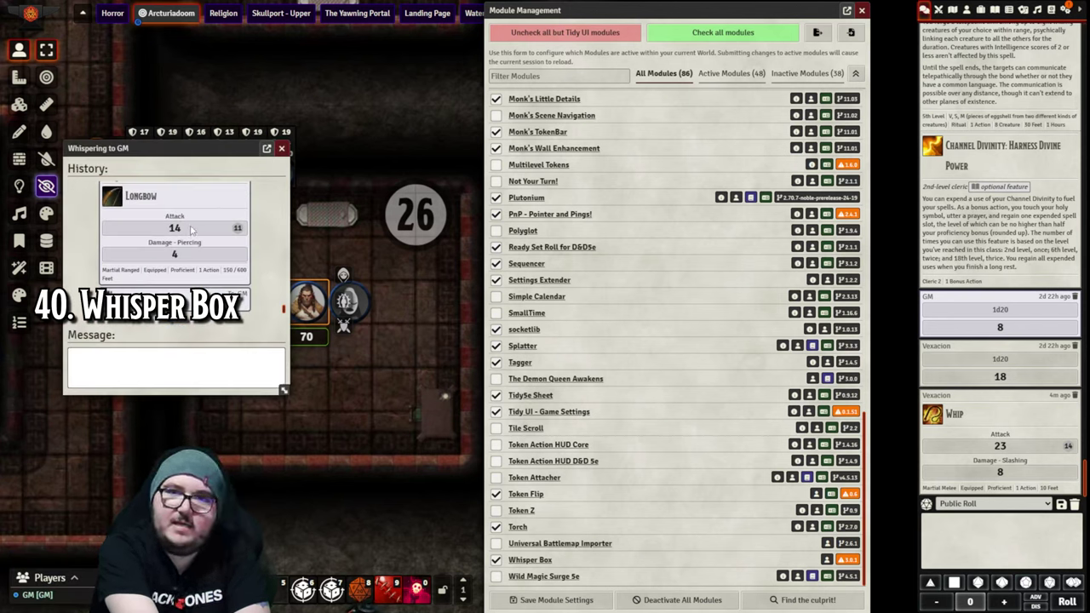
left_click(139, 351)
left_click(283, 149)
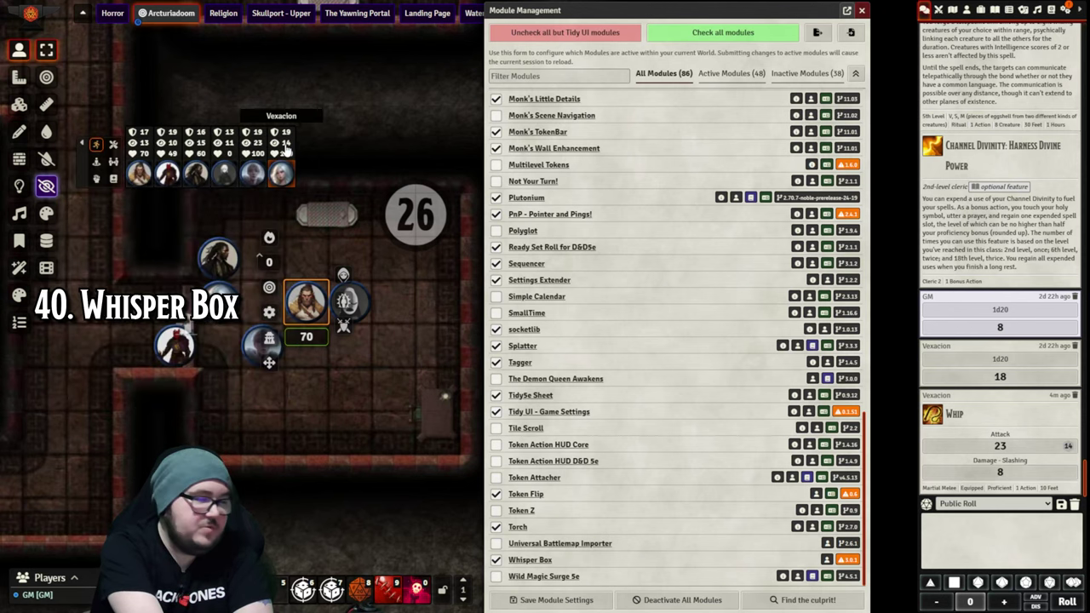